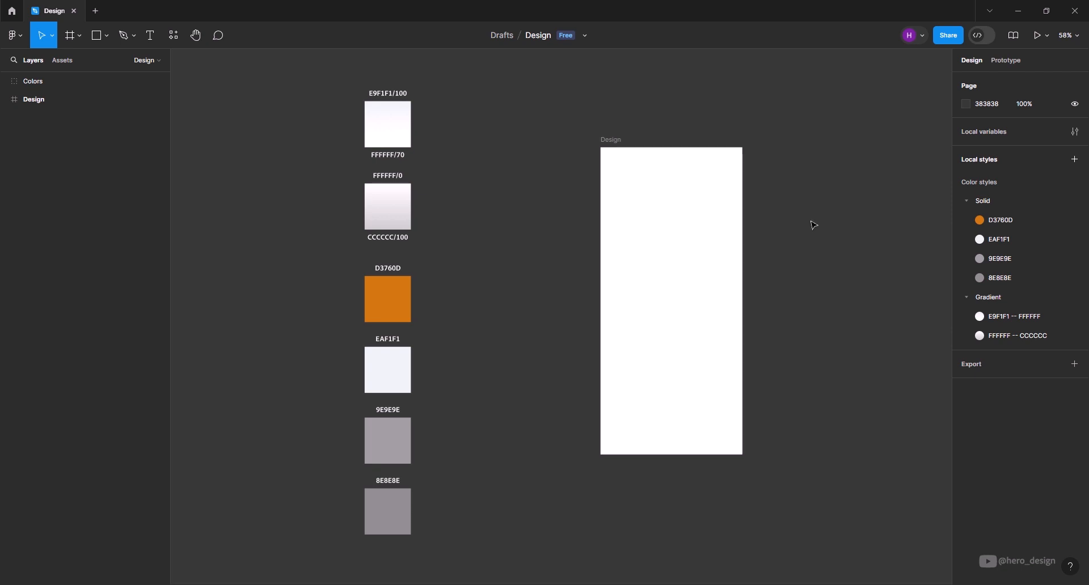
- Draw a 430-wide rectangle across the top of the Design frame and set its height to 420
{"action": "left_click", "coordinate": [100, 42]}
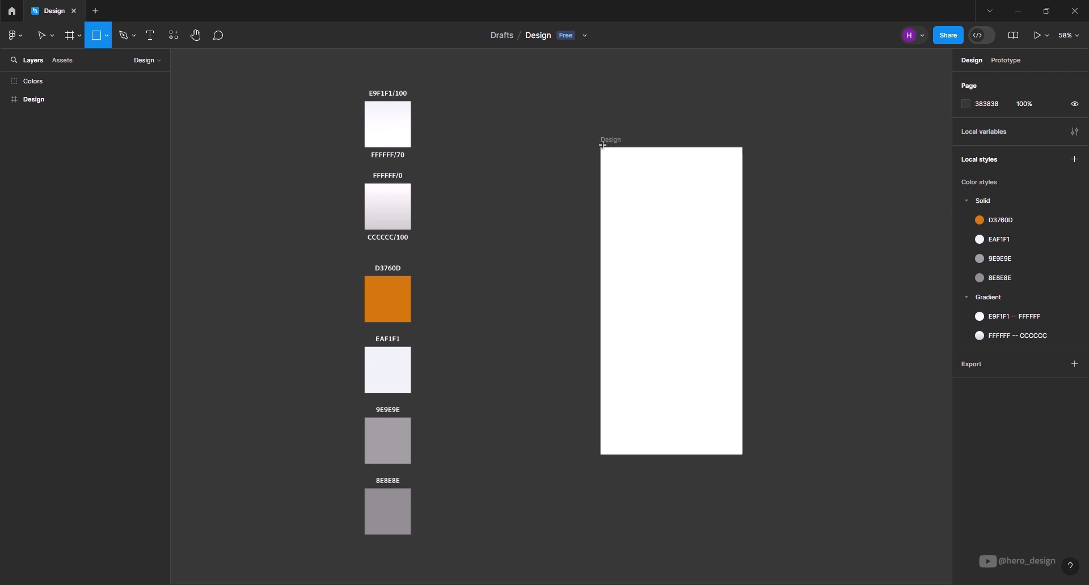
{"action": "left_click_drag", "start_coordinate": [604, 151], "coordinate": [742, 289]}
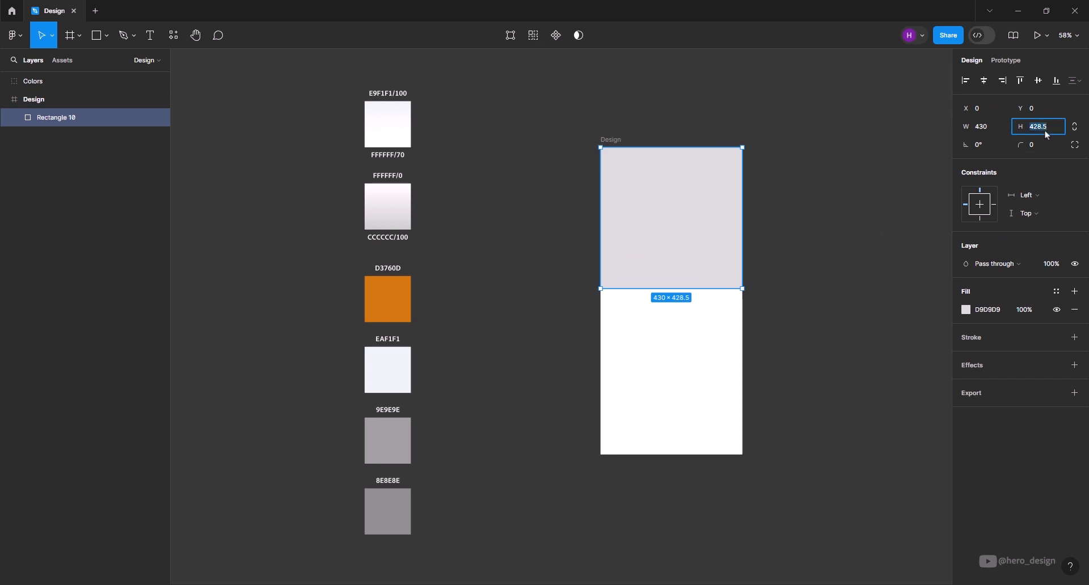
{"action": "key", "text": "Return"}
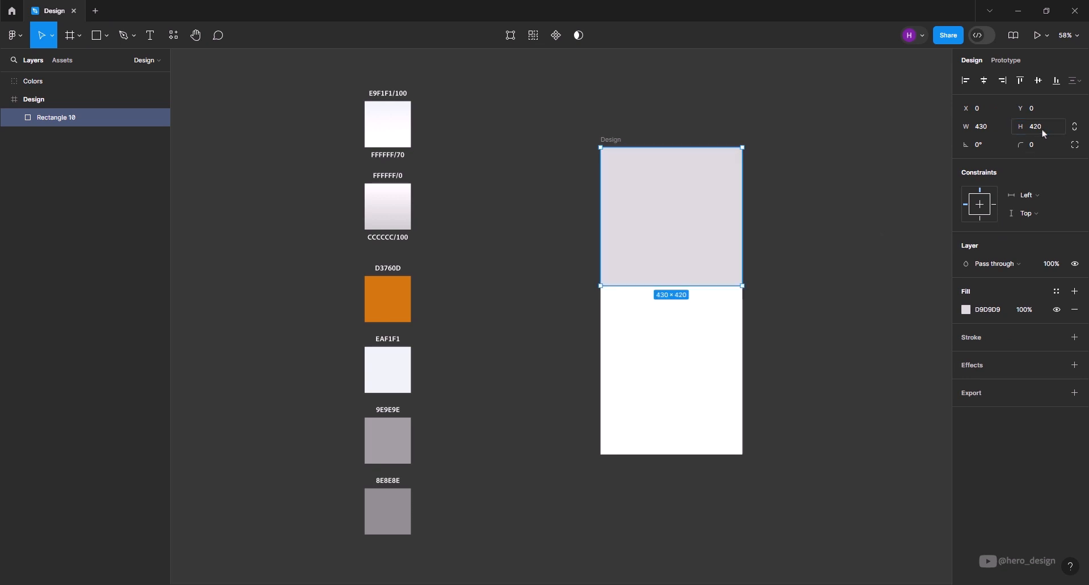
- Round only the rectangle's two bottom corners with a radius of 70 each
{"action": "left_click", "coordinate": [1075, 144]}
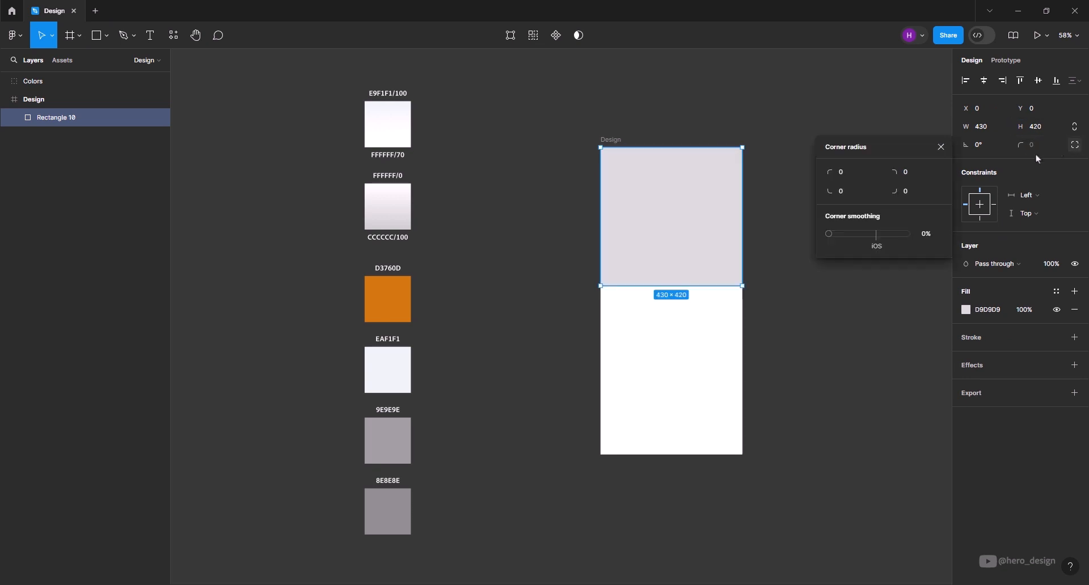
{"action": "left_click", "coordinate": [850, 193]}
{"action": "type", "text": "70"}
{"action": "key", "text": "Tab"}
{"action": "type", "text": "70"}
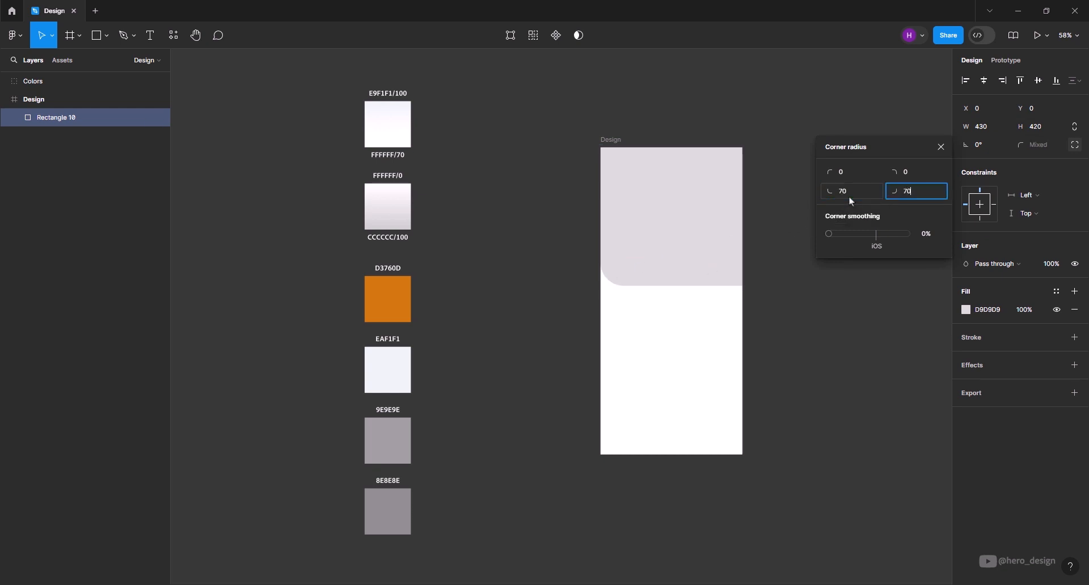
{"action": "key", "text": "Return"}
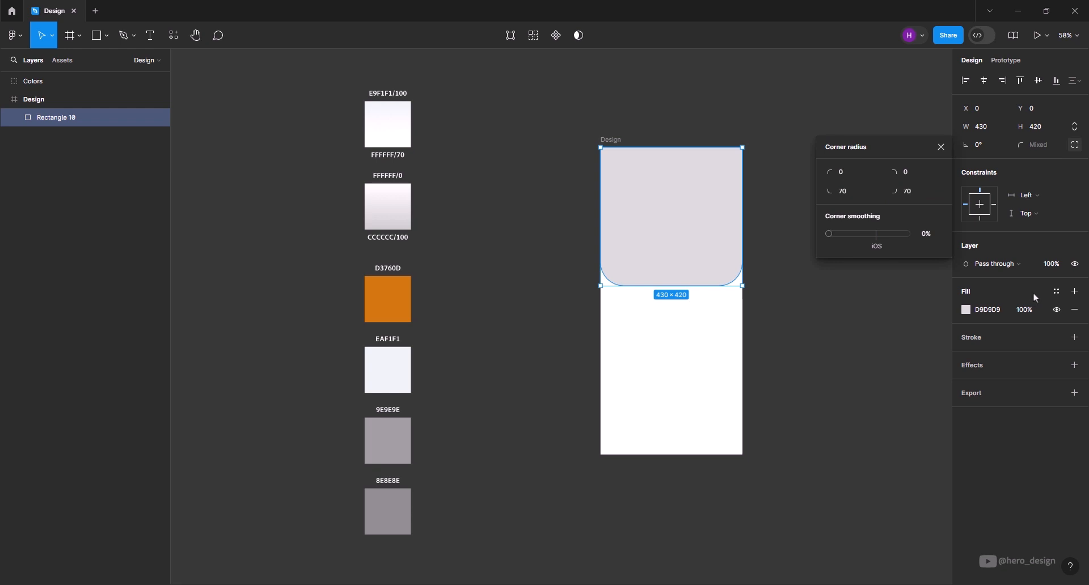
- Fill the rectangle with the solid colour style D3760D and close the corner radius settings
{"action": "left_click", "coordinate": [1056, 292]}
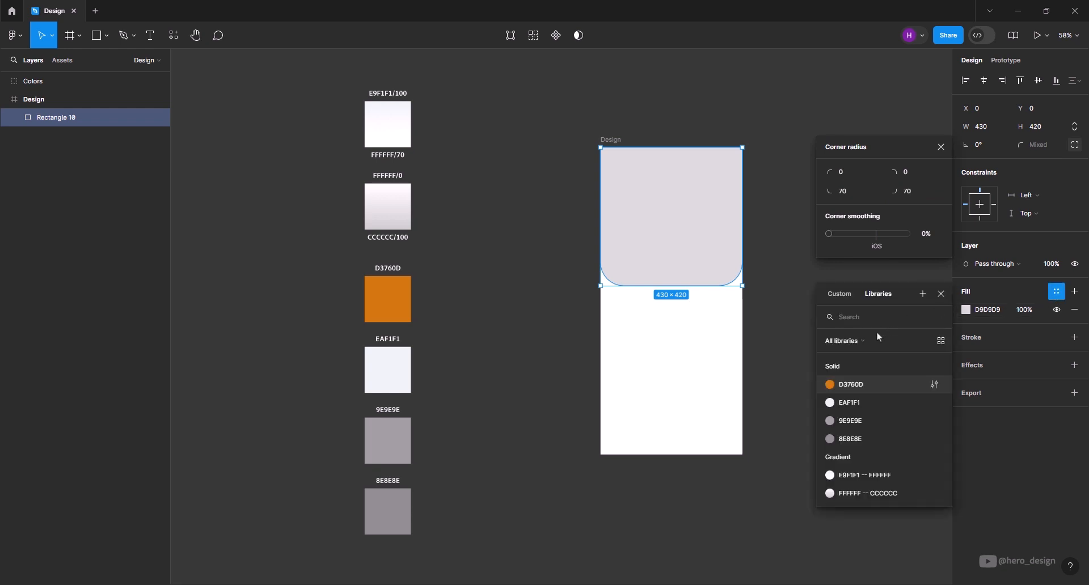
{"action": "left_click", "coordinate": [871, 387]}
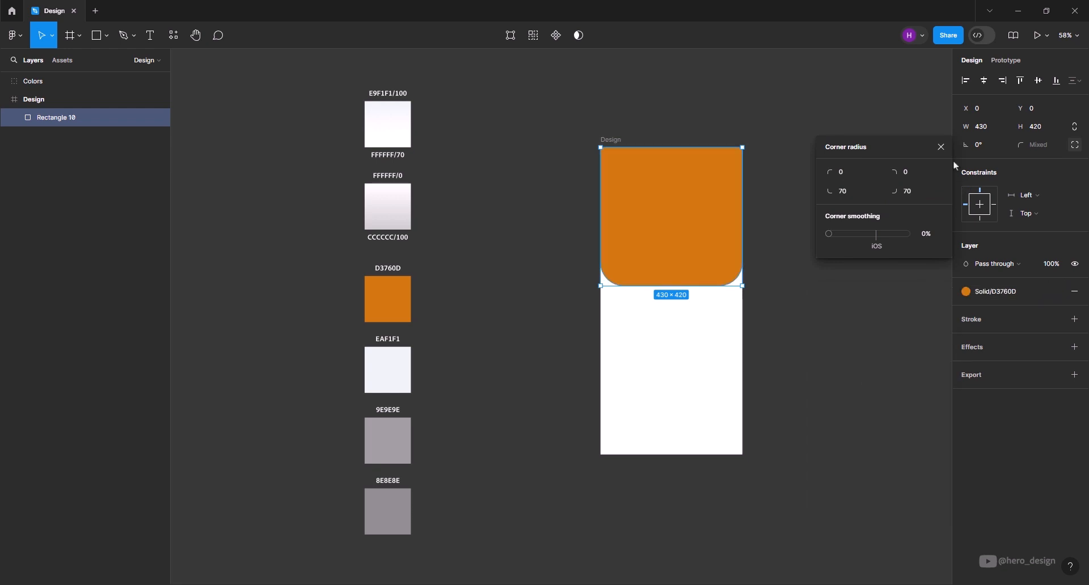
{"action": "left_click", "coordinate": [941, 147]}
- Add an ellipse in the white area below the orange rectangle and size it to 364 × 364
{"action": "left_click", "coordinate": [98, 35]}
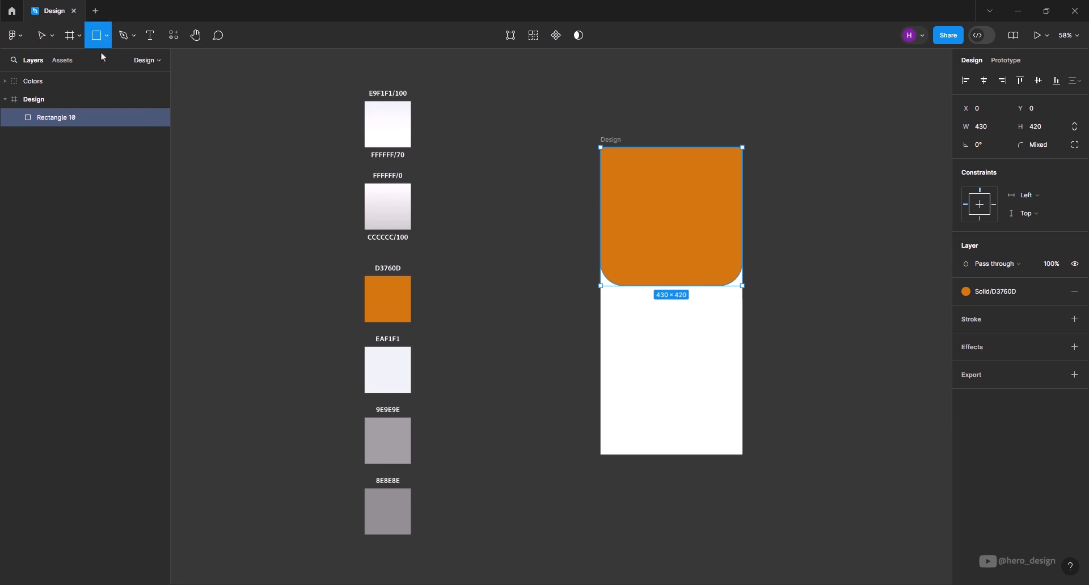
{"action": "left_click", "coordinate": [106, 35]}
{"action": "left_click", "coordinate": [67, 104]}
{"action": "left_click", "coordinate": [675, 378]}
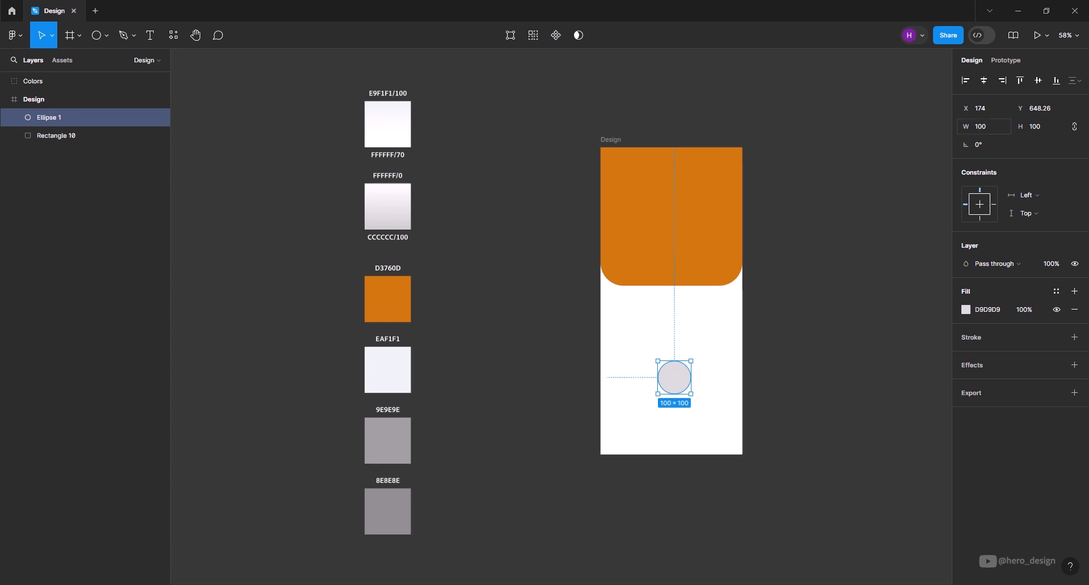
{"action": "left_click", "coordinate": [985, 133]}
{"action": "key", "text": "Return"}
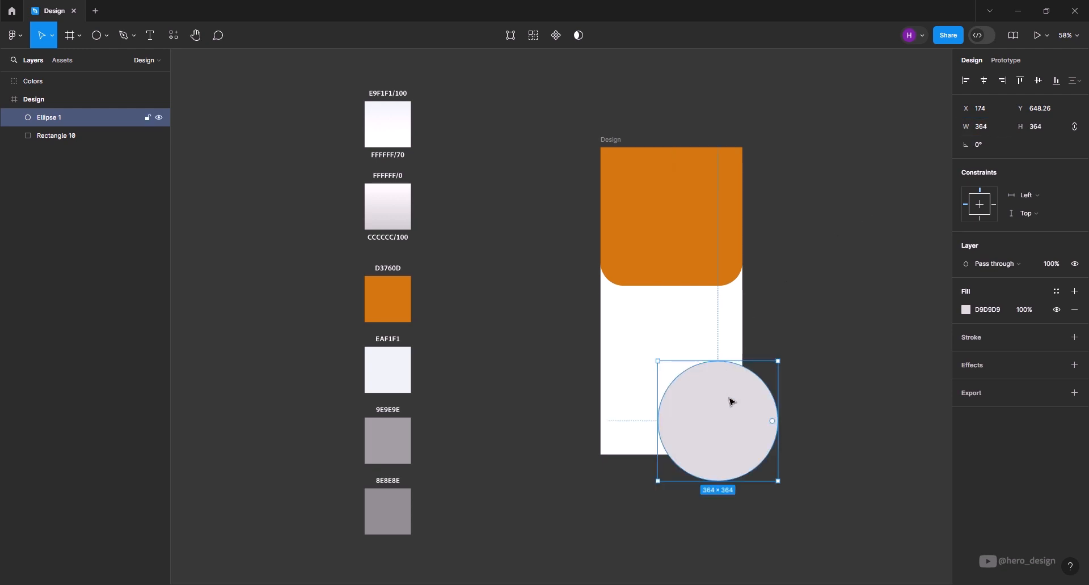
- Centre the circle horizontally on the frame's bottom edge and fill it with the gradient style E9F1F1 -- FFFFFF
{"action": "left_click_drag", "start_coordinate": [715, 406], "coordinate": [682, 381]}
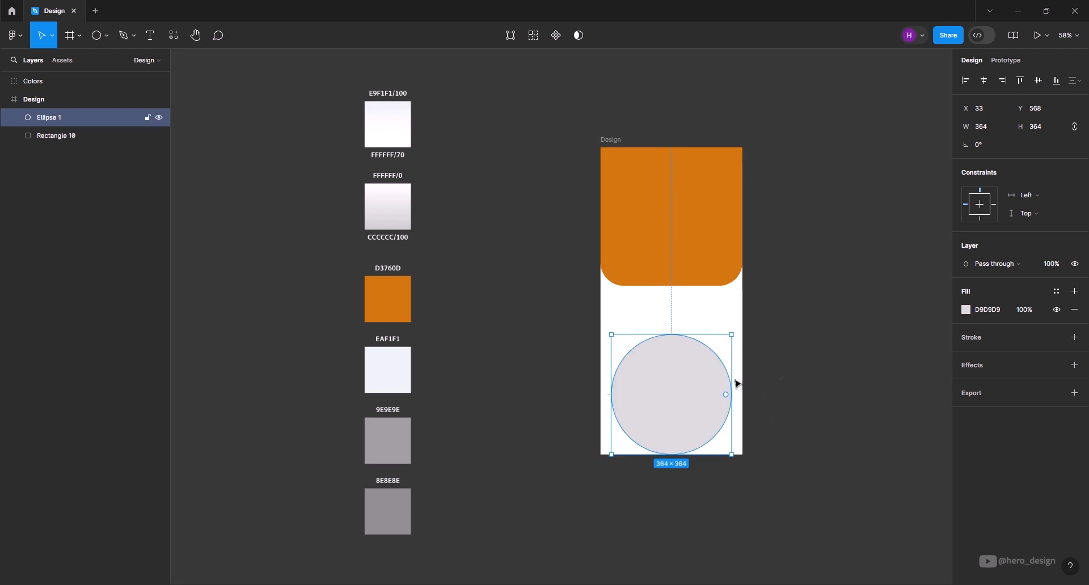
{"action": "left_click", "coordinate": [1056, 293]}
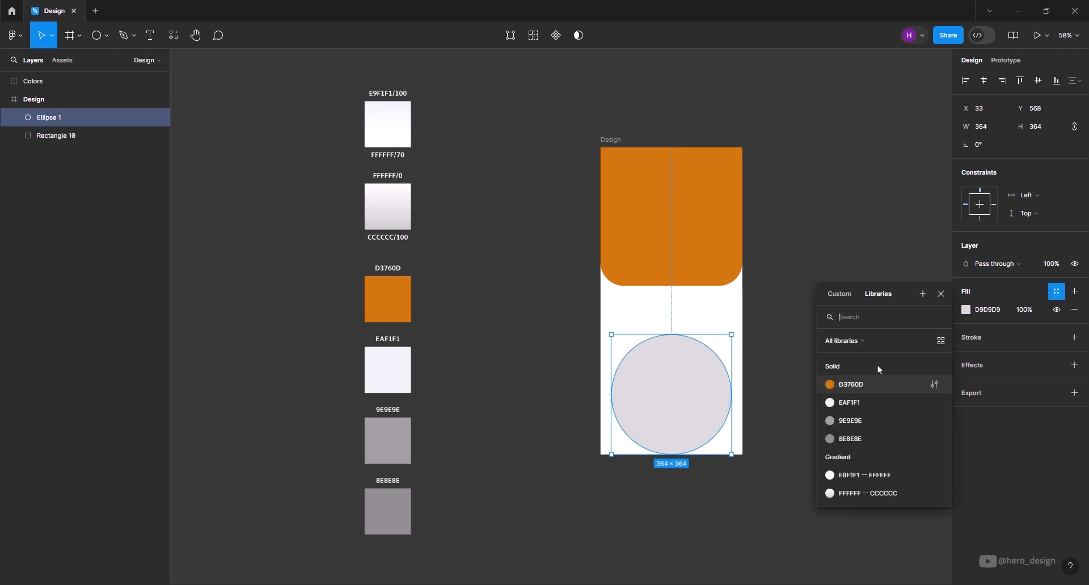
{"action": "left_click", "coordinate": [864, 475]}
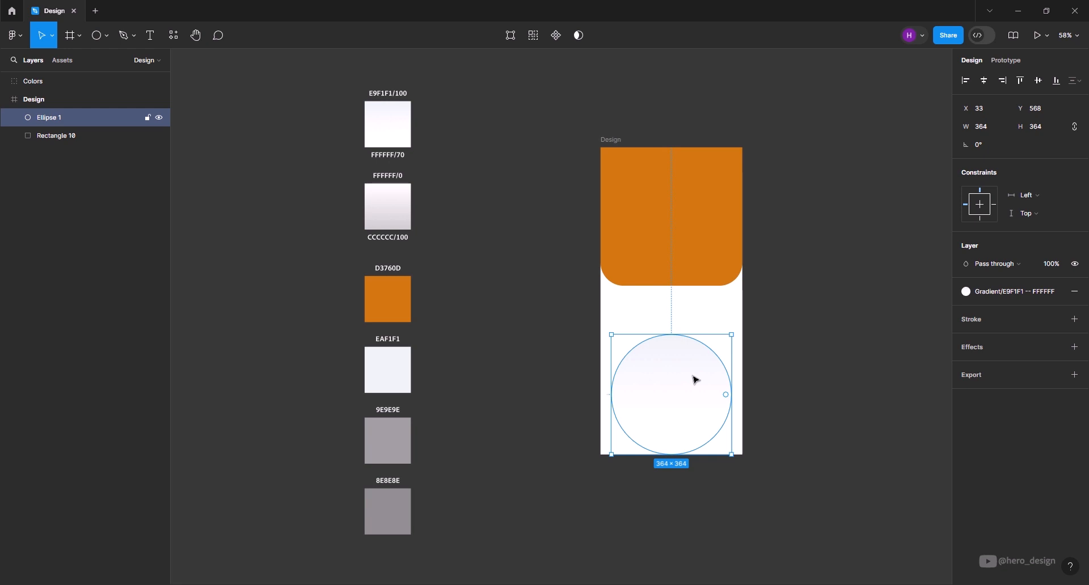
- Duplicate the large circle in place and resize the copy to 284 × 284
{"action": "key", "text": "ctrl+d"}
{"action": "left_click_drag", "start_coordinate": [674, 372], "coordinate": [688, 375]}
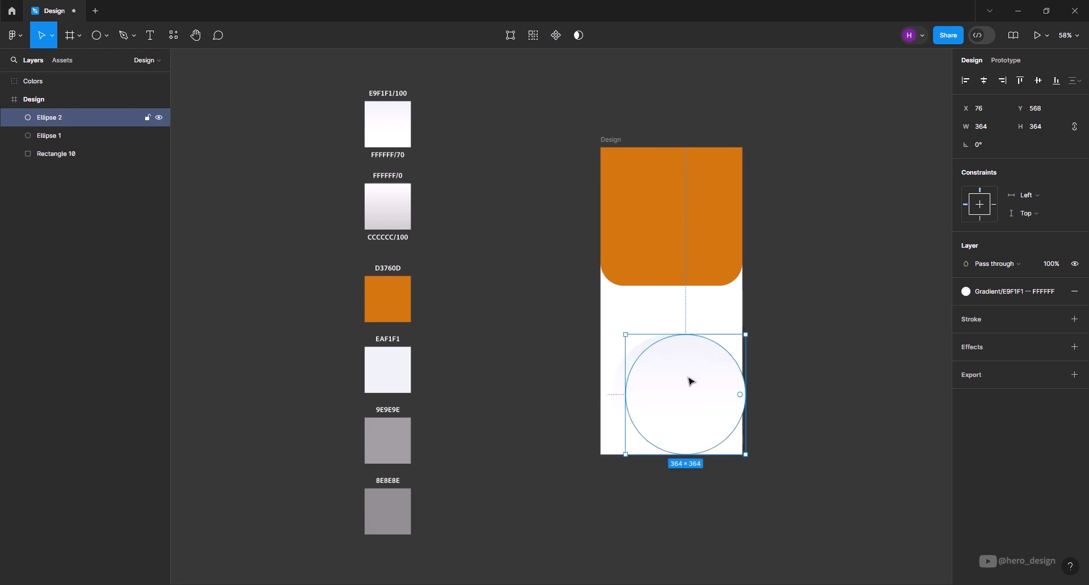
{"action": "key", "text": "ctrl+z"}
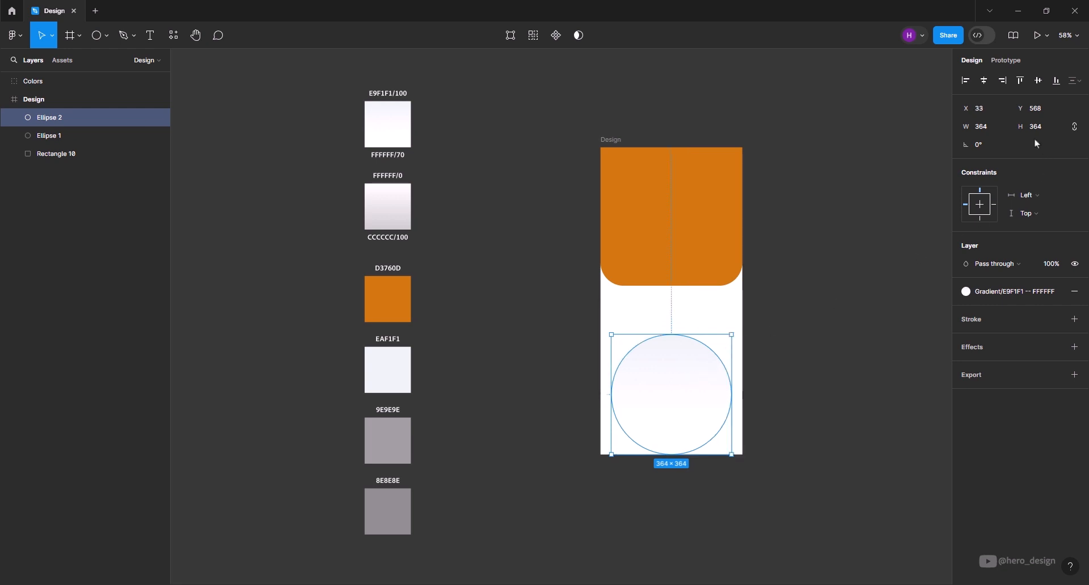
{"action": "left_click", "coordinate": [987, 133]}
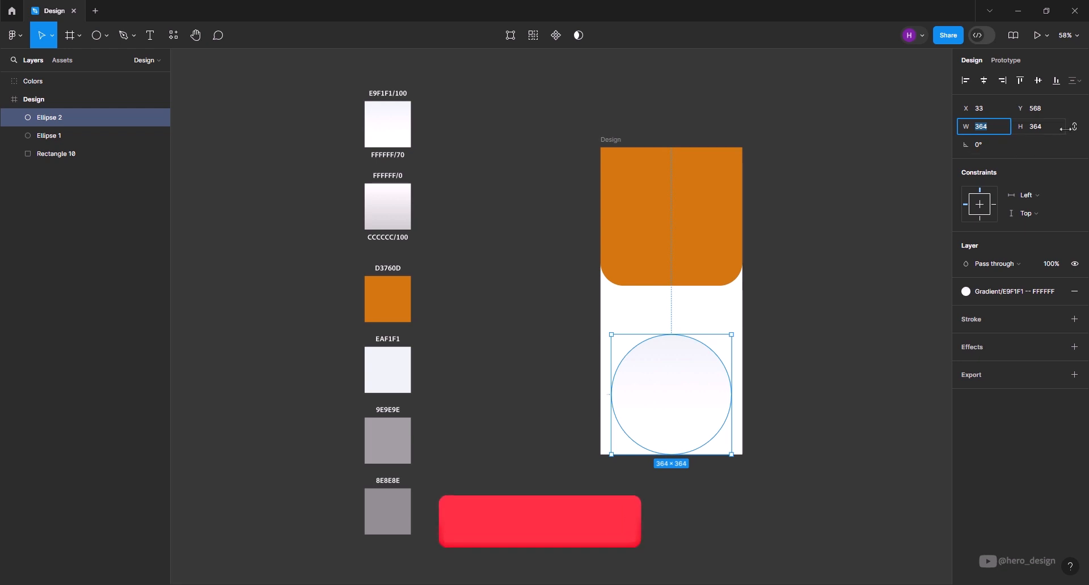
{"action": "type", "text": "284"}
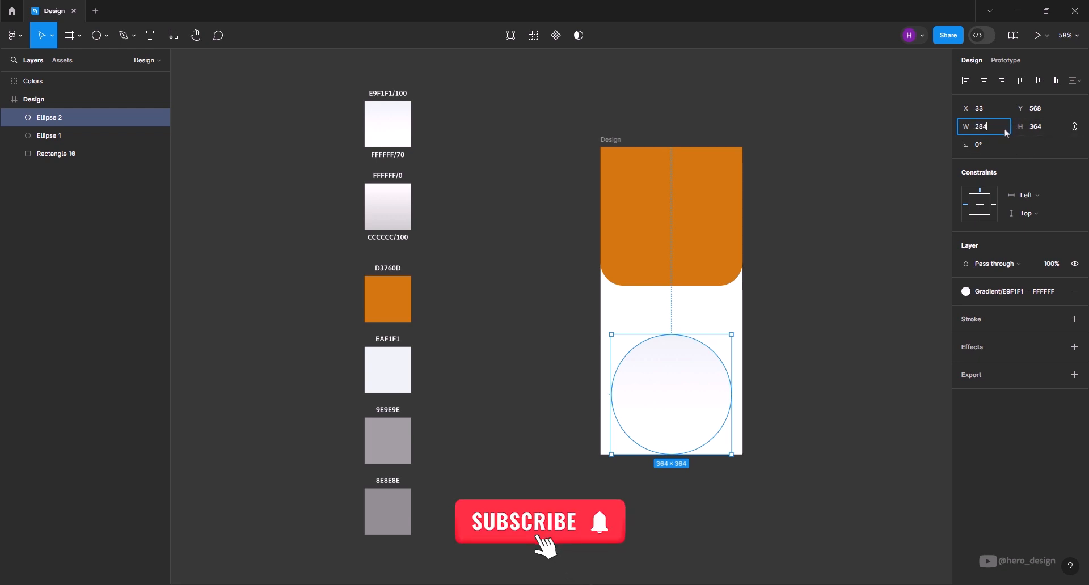
{"action": "key", "text": "Return"}
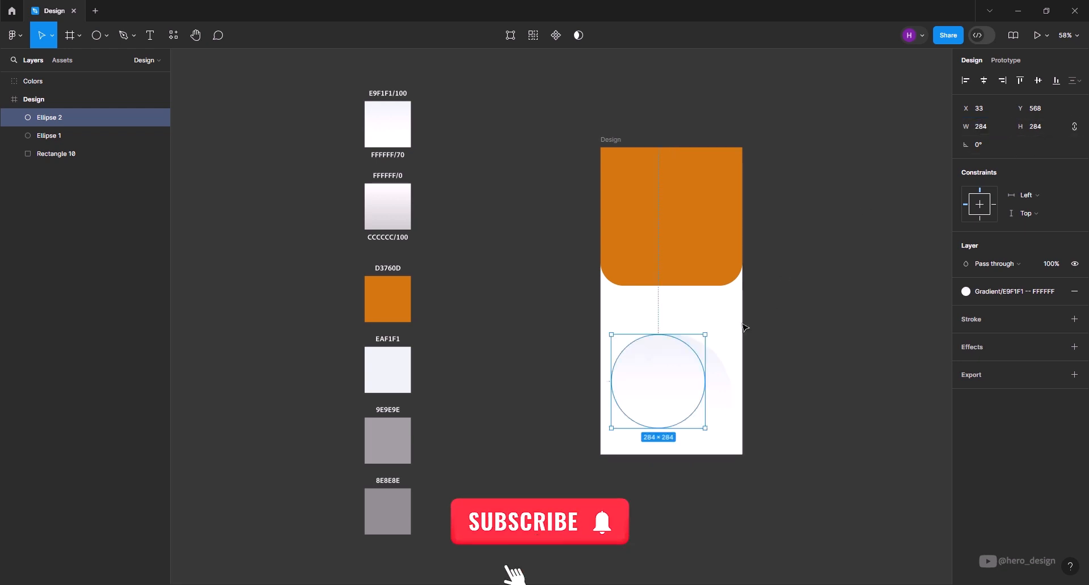
- Centre the 284 circle inside the large one and apply the gradient style FFFFFF -- CCCCCC
{"action": "left_click_drag", "start_coordinate": [649, 382], "coordinate": [664, 393]}
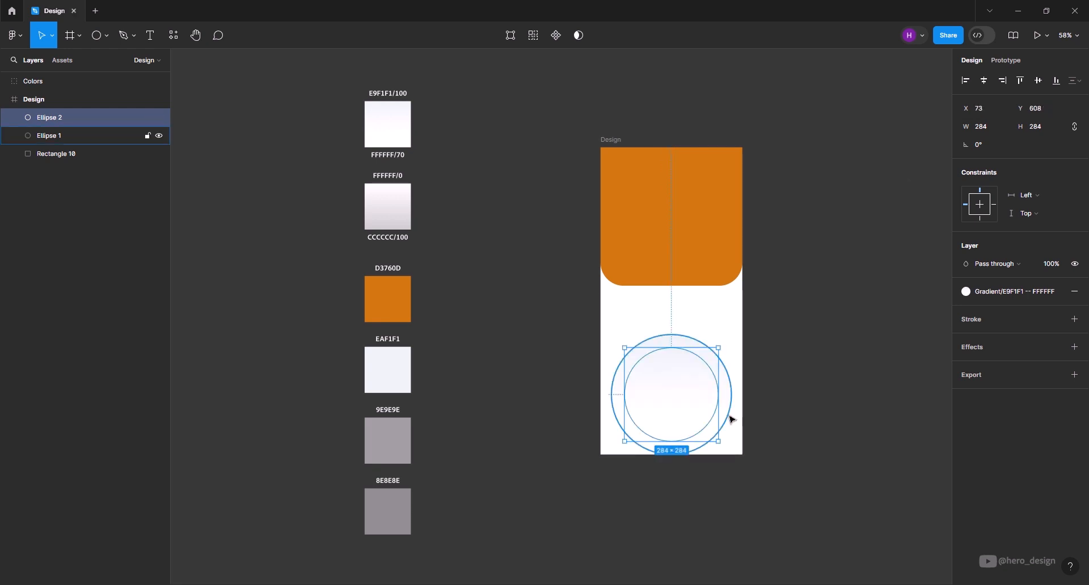
{"action": "left_click", "coordinate": [990, 293]}
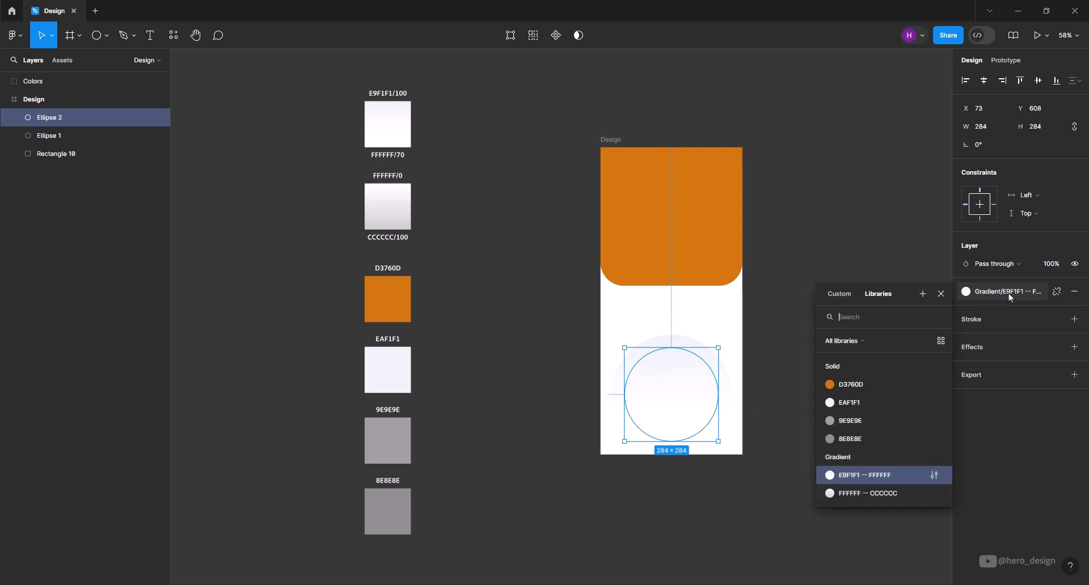
{"action": "left_click", "coordinate": [865, 494]}
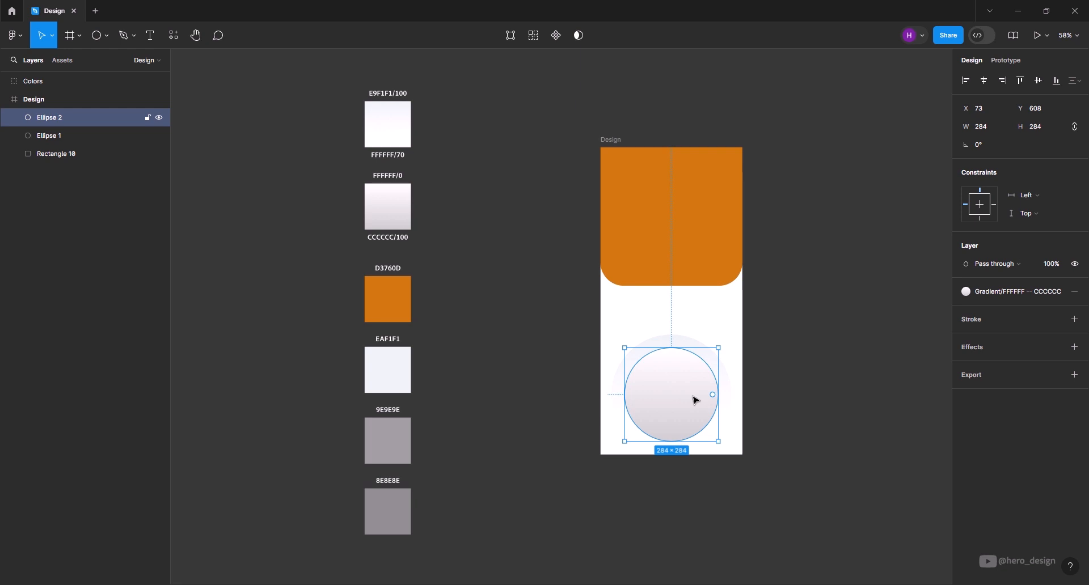
- Duplicate the 284 circle in place and resize the copy to 248 × 248
{"action": "key", "text": "ctrl+d"}
{"action": "left_click", "coordinate": [989, 128]}
{"action": "type", "text": "248"}
{"action": "key", "text": "Return"}
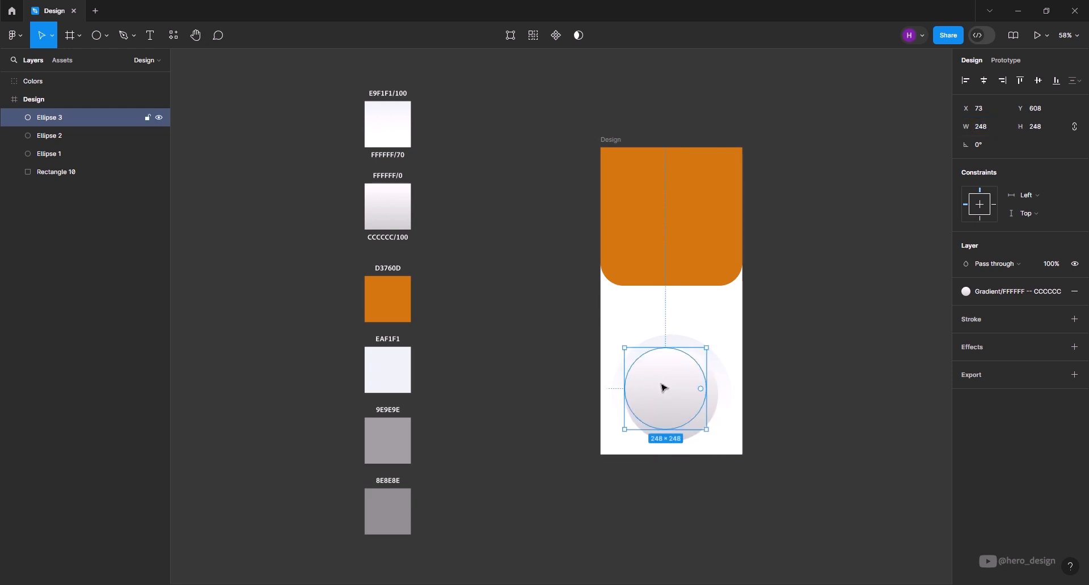
- Centre the 248 circle inside the other circles and rotate it 180° to reverse its gradient
{"action": "left_click_drag", "start_coordinate": [661, 384], "coordinate": [670, 395]}
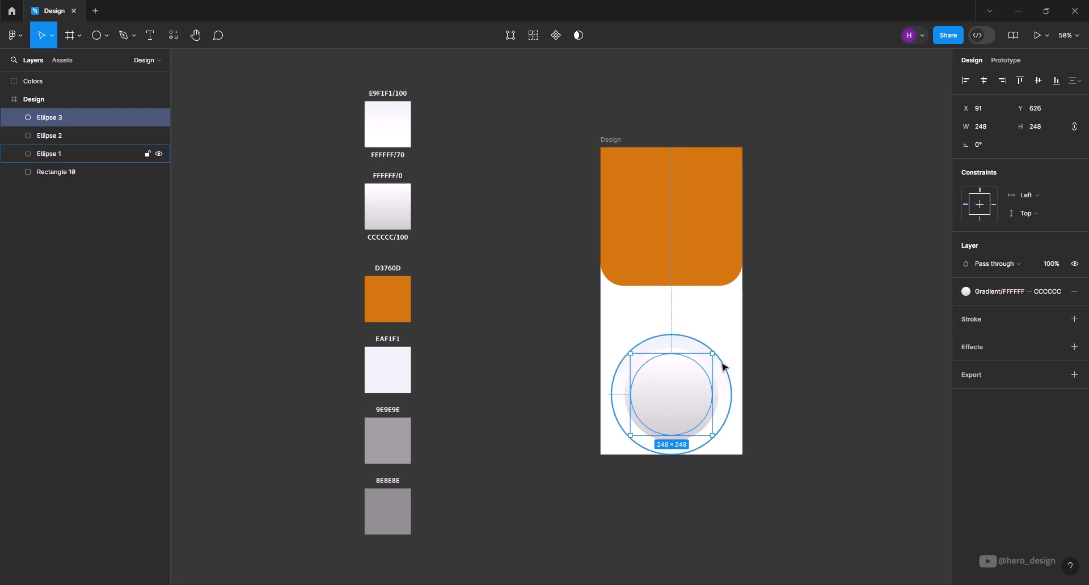
{"action": "left_click_drag", "start_coordinate": [716, 349], "coordinate": [648, 420]}
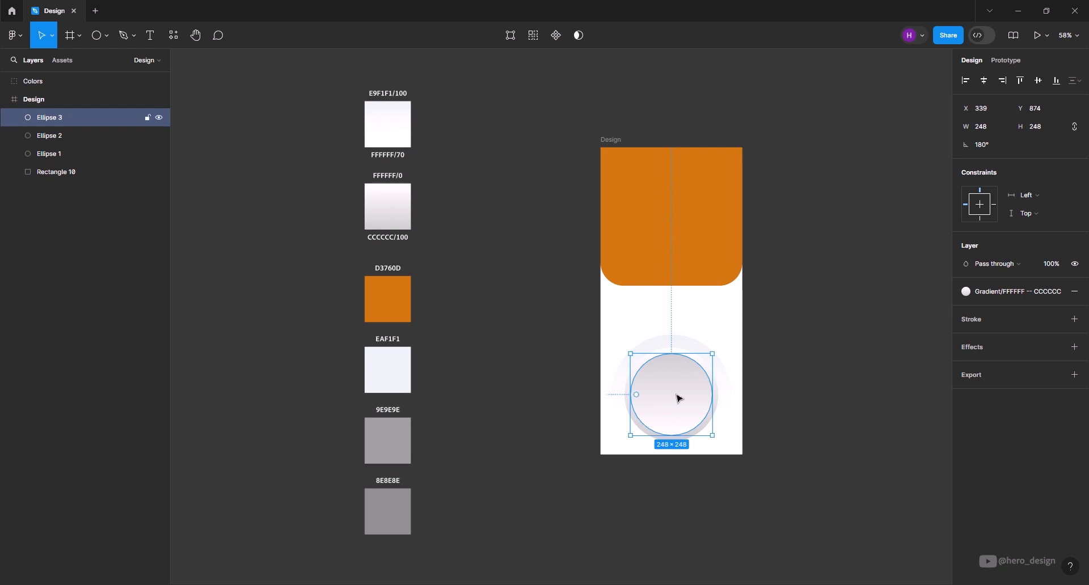
{"action": "left_click", "coordinate": [787, 434]}
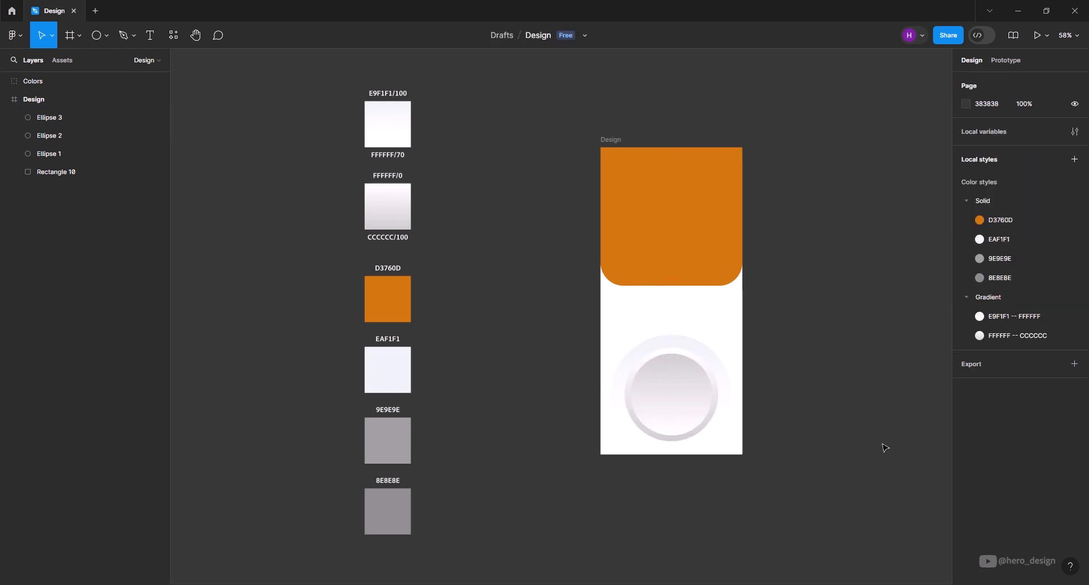
- Add a drop shadow to the 284 circle with blur 100 and Y offset 45, and raise the shadow's opacity
{"action": "scroll", "coordinate": [713, 444], "scroll_direction": "up", "scroll_amount": 5}
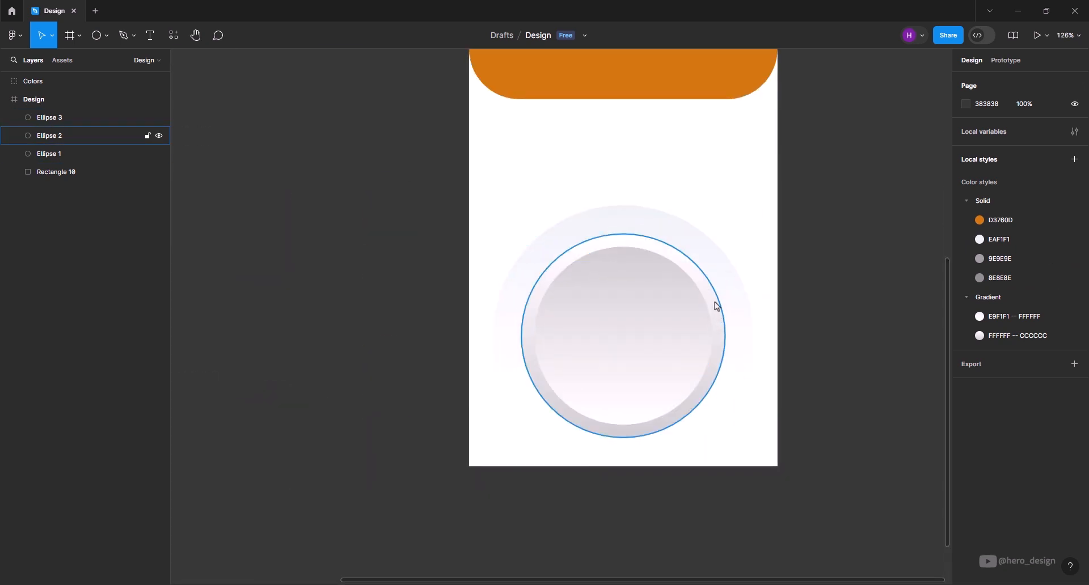
{"action": "left_click", "coordinate": [714, 309]}
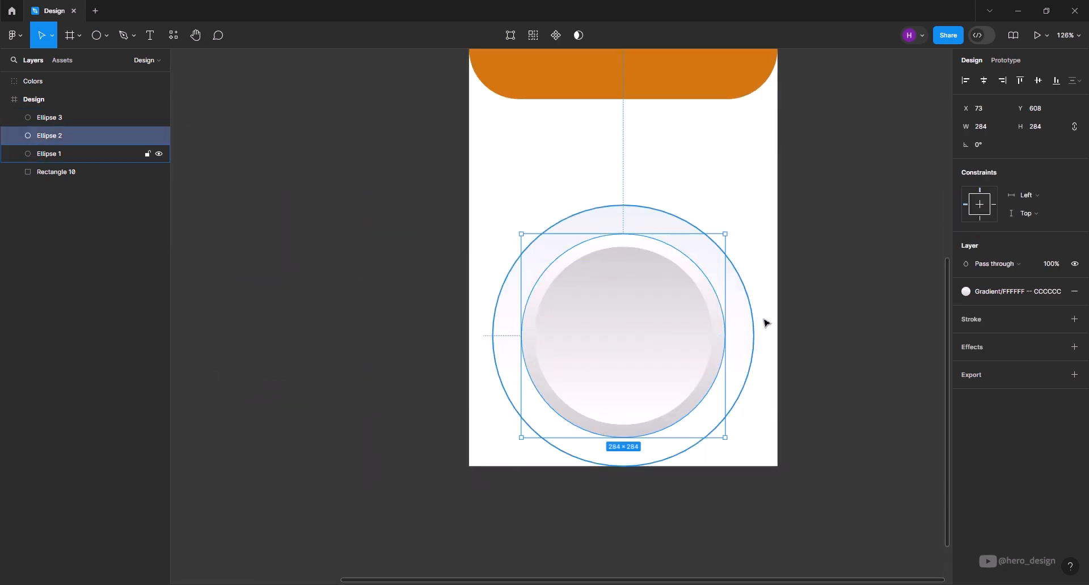
{"action": "left_click", "coordinate": [1076, 347]}
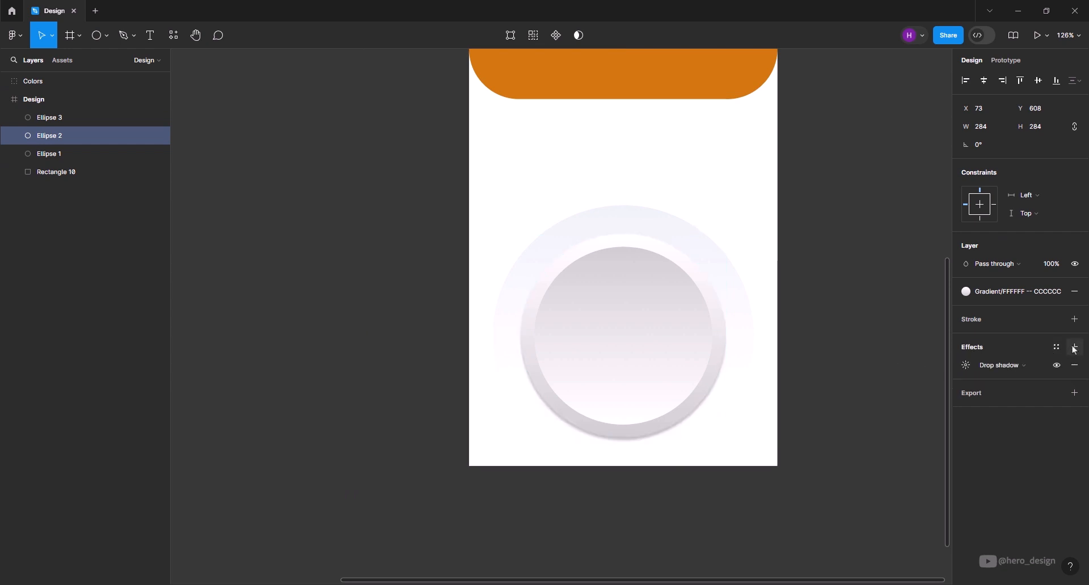
{"action": "left_click", "coordinate": [967, 366]}
{"action": "left_click", "coordinate": [916, 393]}
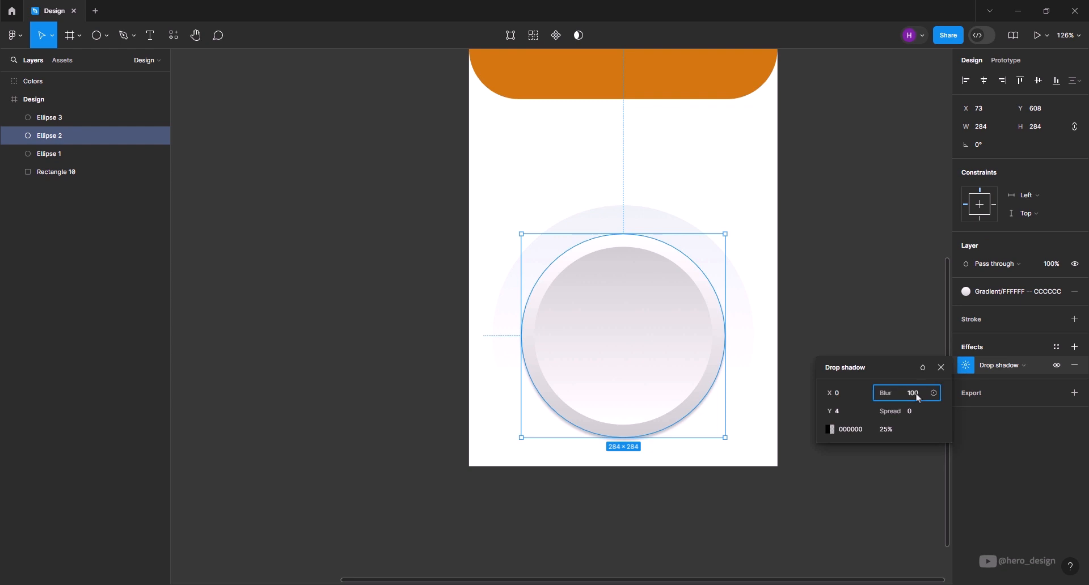
{"action": "key", "text": "Tab"}
{"action": "left_click", "coordinate": [842, 413]}
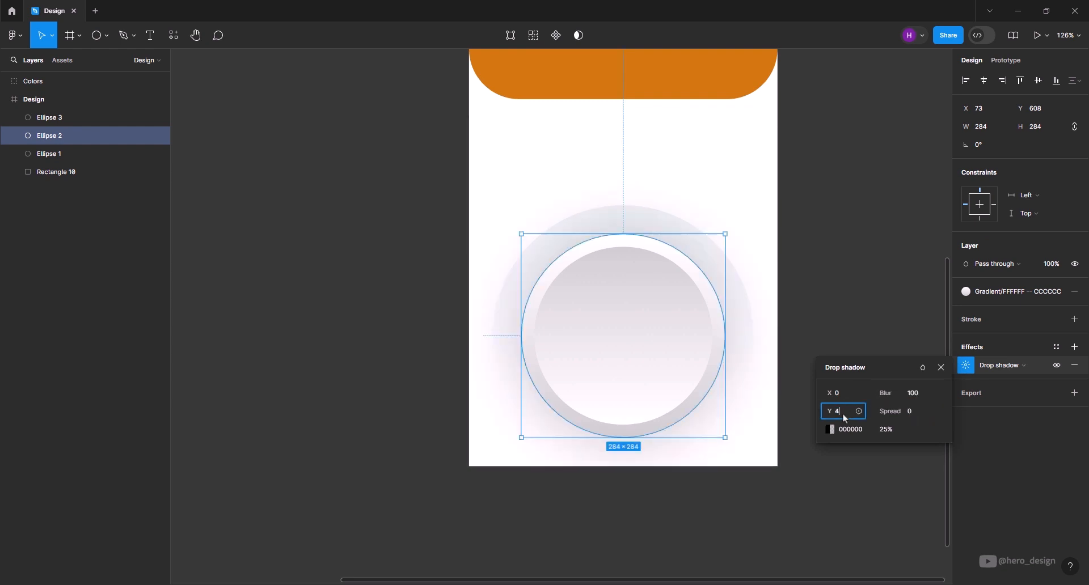
{"action": "left_click", "coordinate": [888, 429]}
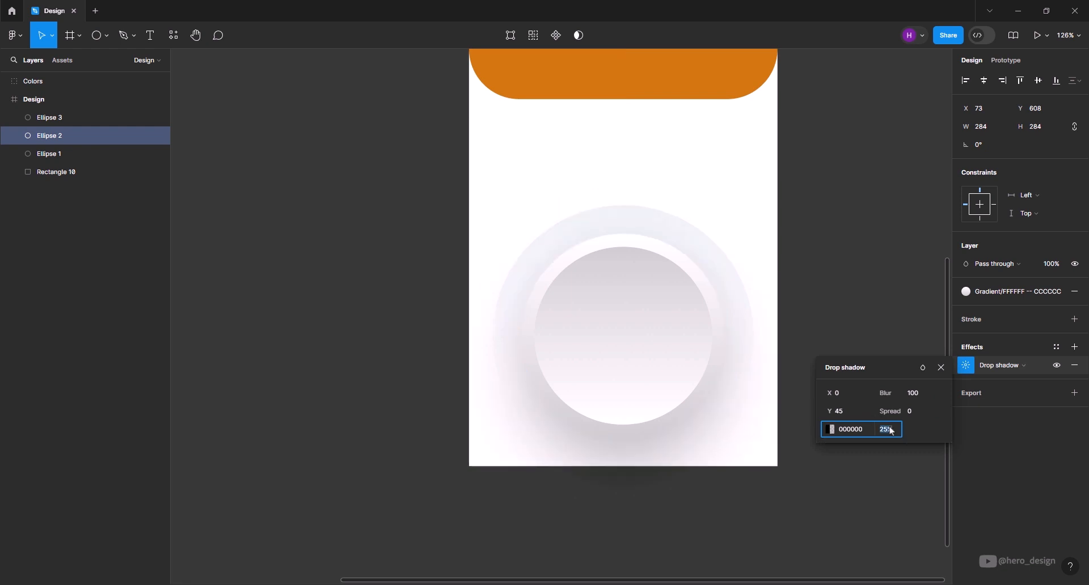
{"action": "left_click", "coordinate": [877, 474]}
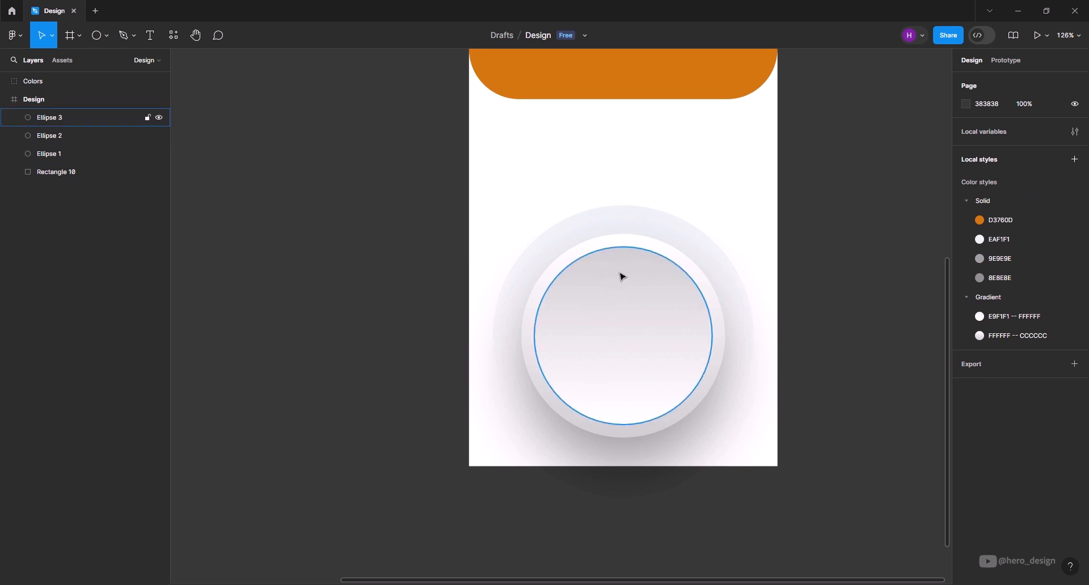
- Add a small ellipse near the top of the innermost circle and size it to 25 × 25
{"action": "left_click", "coordinate": [99, 44]}
{"action": "left_click", "coordinate": [626, 279]}
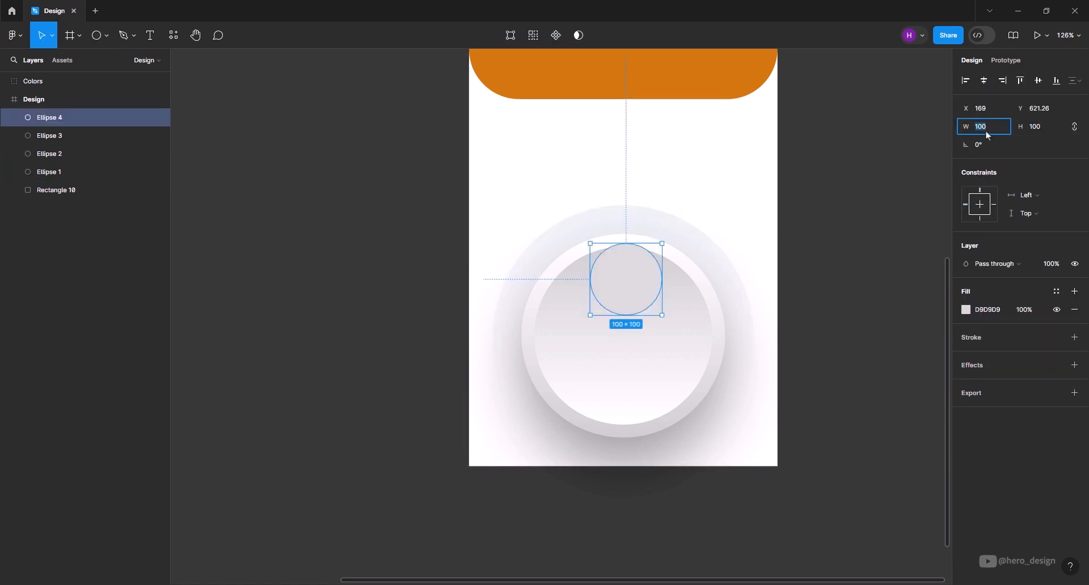
{"action": "key", "text": "Return"}
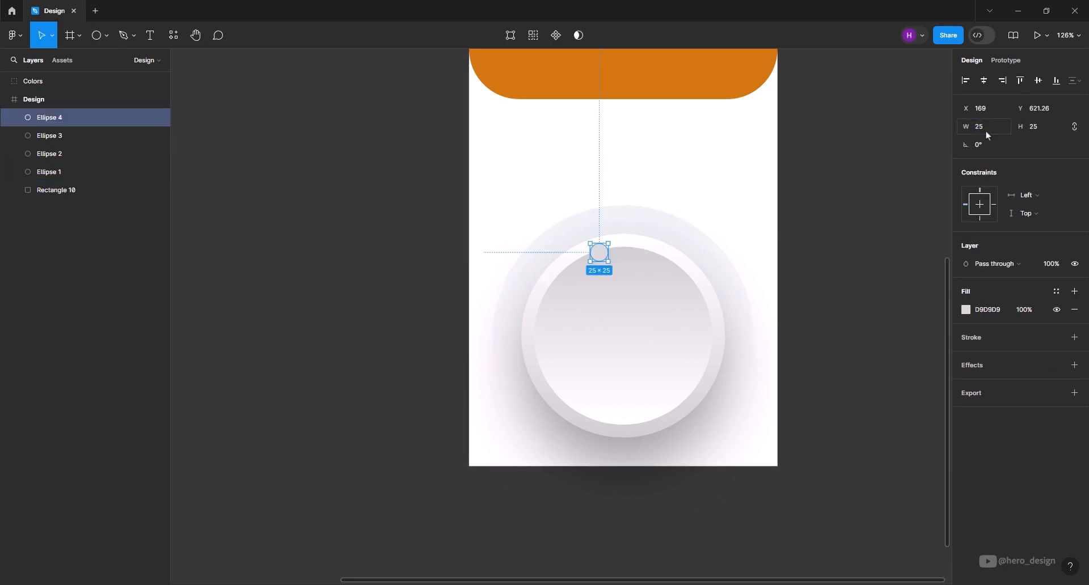
- Move the 25 × 25 ellipse inside the dial's top area and fill it with the orange colour style D3760D
{"action": "left_click_drag", "start_coordinate": [601, 250], "coordinate": [625, 281]}
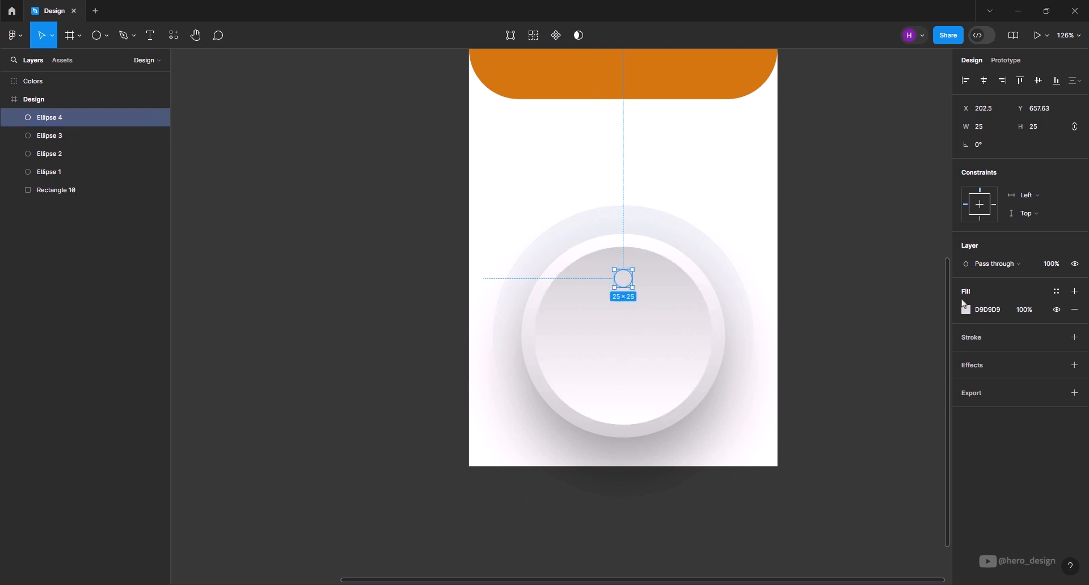
{"action": "left_click", "coordinate": [1056, 292]}
{"action": "left_click", "coordinate": [861, 389]}
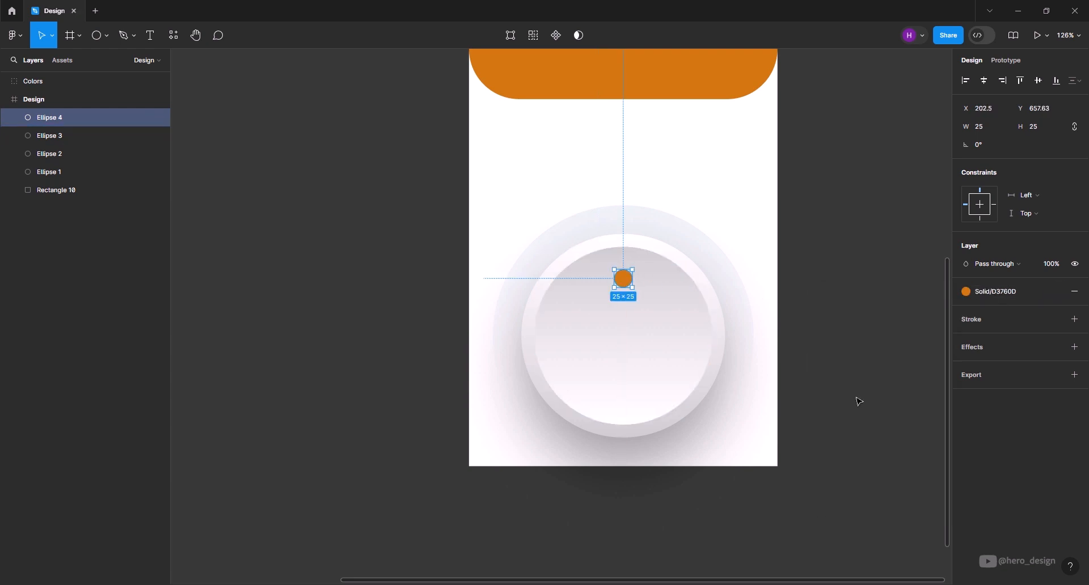
{"action": "left_click", "coordinate": [856, 399]}
- Align the small orange circle to the horizontal centre of the frame
{"action": "scroll", "coordinate": [615, 265], "scroll_direction": "up", "scroll_amount": 6}
{"action": "left_click", "coordinate": [644, 328]}
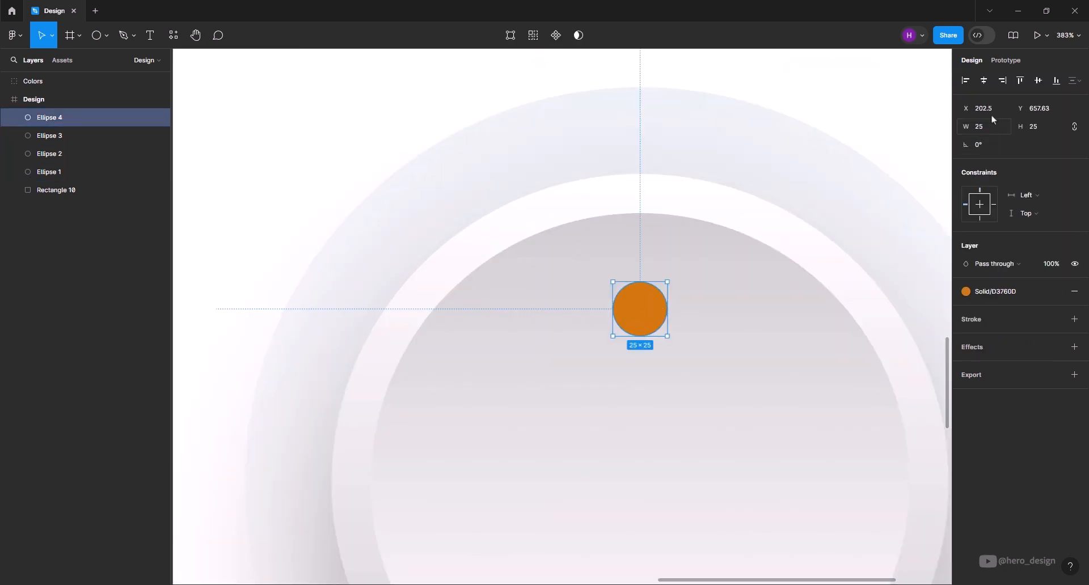
{"action": "left_click", "coordinate": [984, 81]}
{"action": "key", "text": "alt"}
{"action": "scroll", "coordinate": [641, 333], "scroll_direction": "down", "scroll_amount": 1}
{"action": "scroll", "coordinate": [687, 341], "scroll_direction": "up", "scroll_amount": 1}
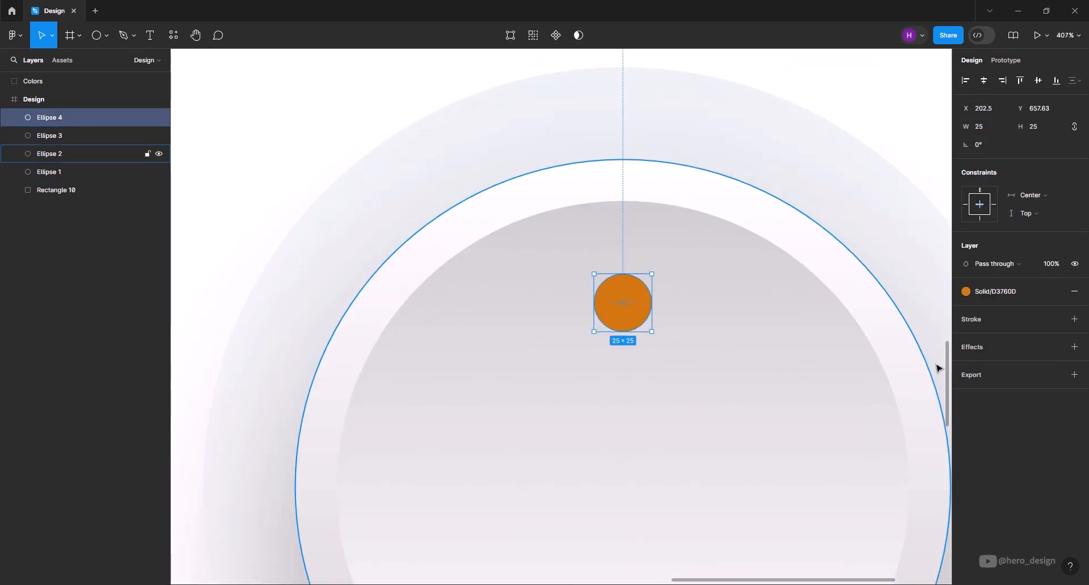
- Add an inner shadow with blur 6 to the small orange circle
{"action": "left_click", "coordinate": [1074, 347]}
{"action": "left_click", "coordinate": [1018, 365]}
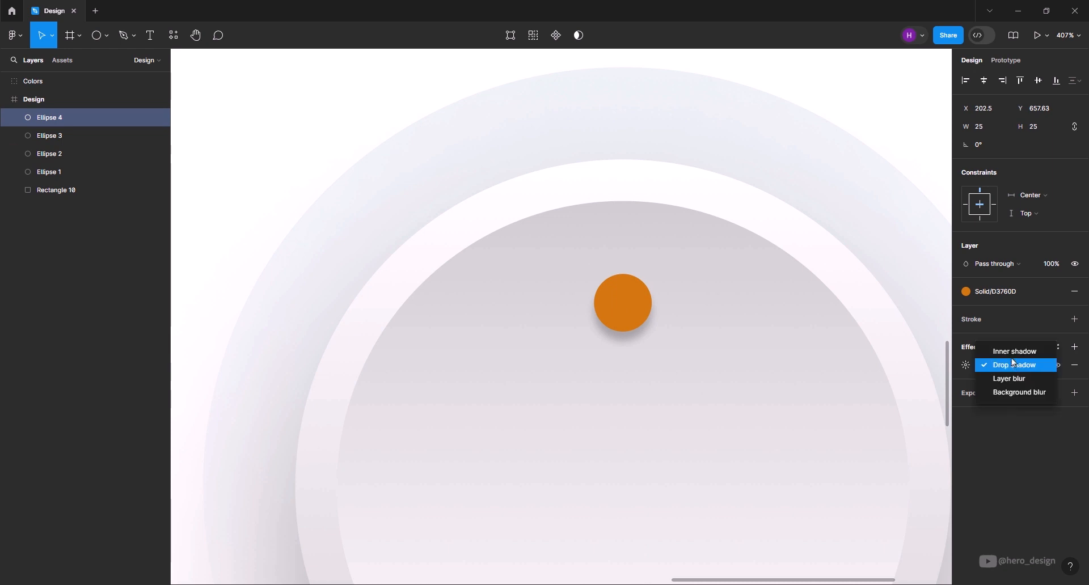
{"action": "left_click", "coordinate": [1001, 348]}
{"action": "left_click", "coordinate": [966, 365]}
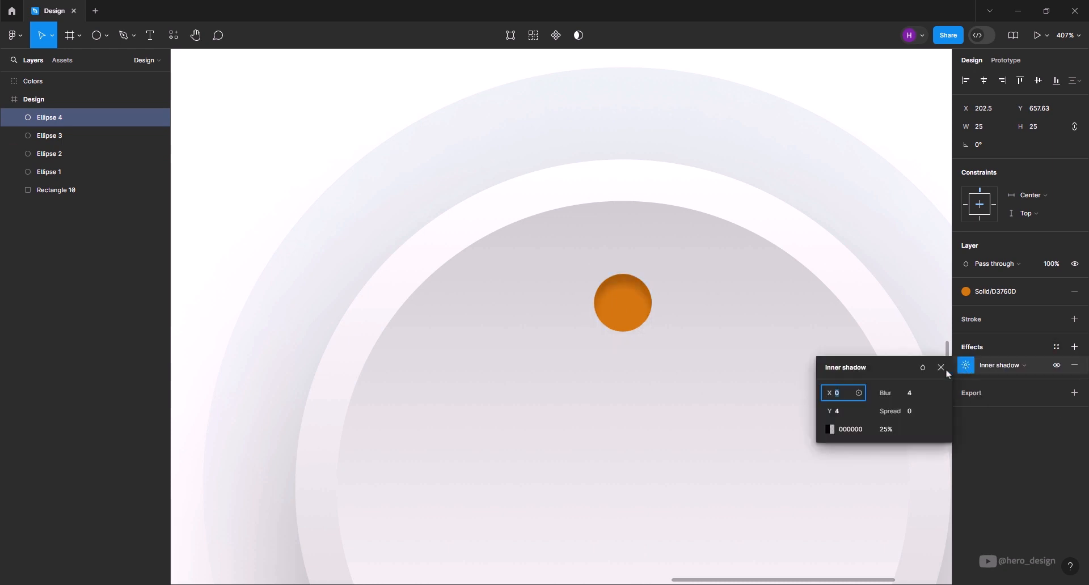
{"action": "left_click", "coordinate": [913, 396]}
{"action": "key", "text": "Return"}
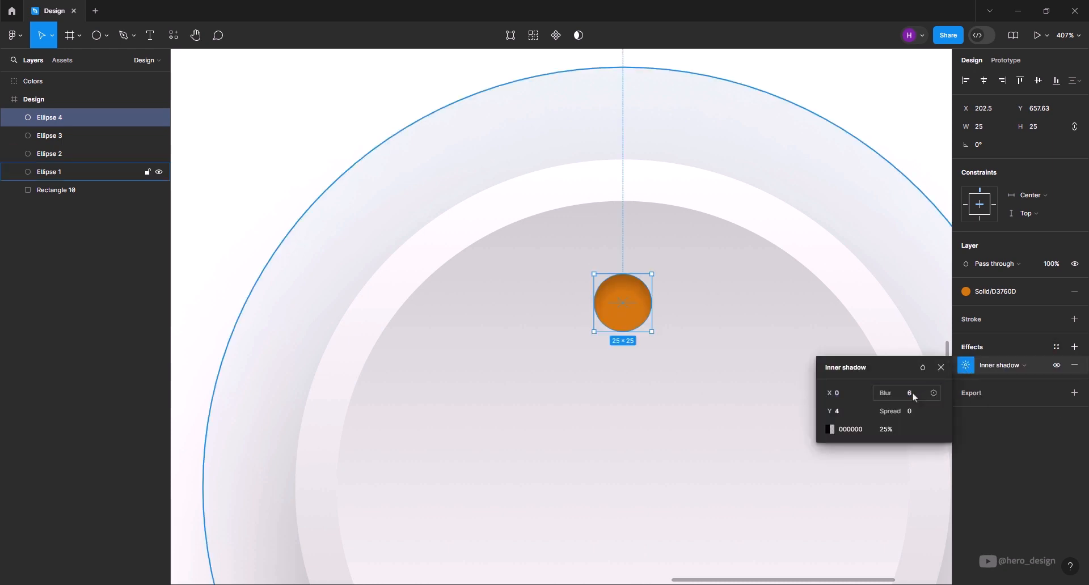
- Add a linear gradient stroke to the small orange circle, with its first stop FFFFFF at 80% opacity
{"action": "left_click", "coordinate": [1074, 321]}
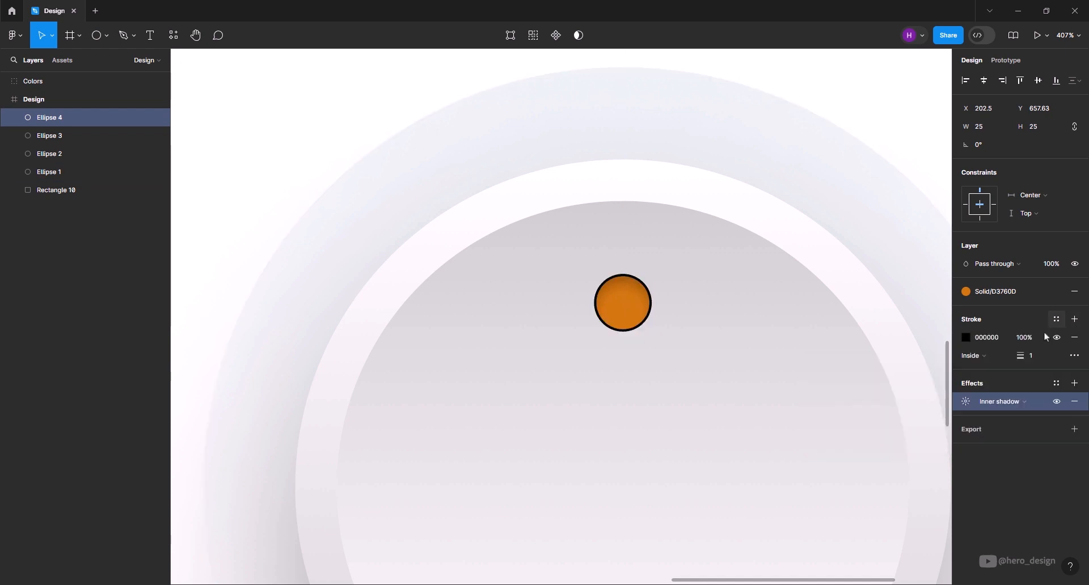
{"action": "left_click", "coordinate": [967, 341]}
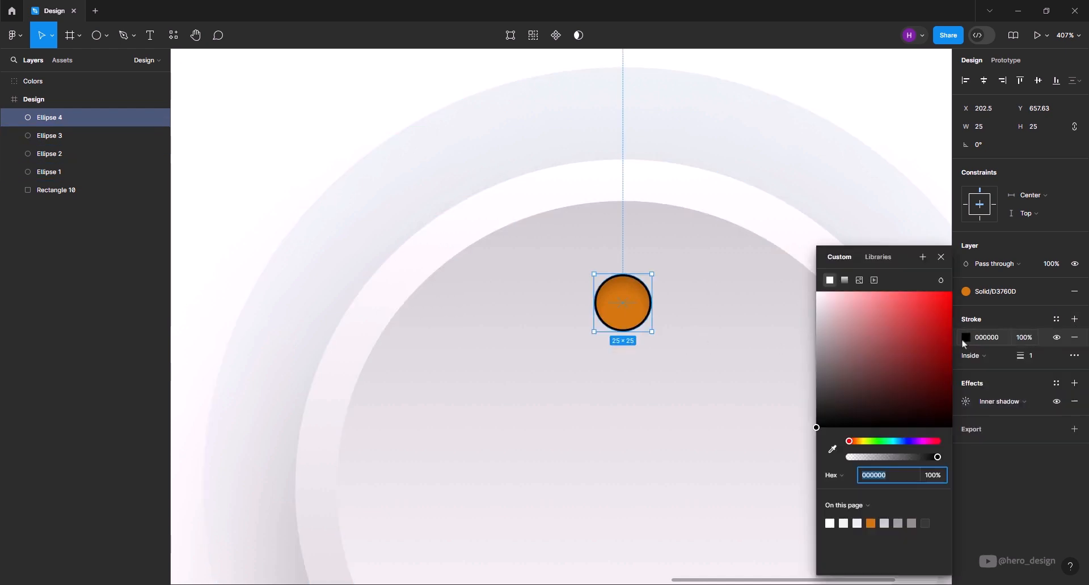
{"action": "left_click", "coordinate": [845, 281]}
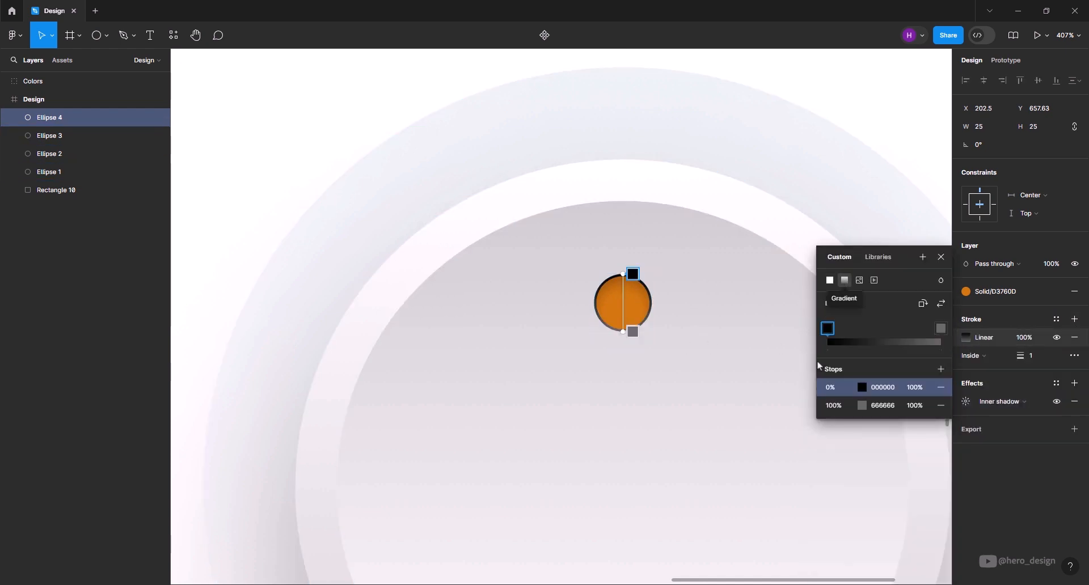
{"action": "left_click", "coordinate": [864, 389]}
{"action": "left_click_drag", "start_coordinate": [719, 311], "coordinate": [645, 264]}
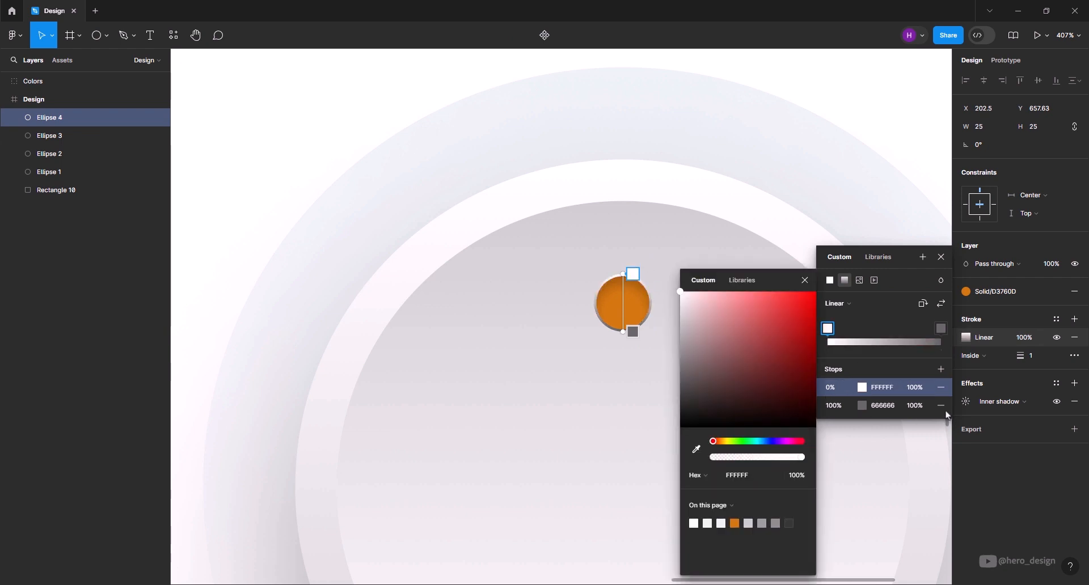
{"action": "left_click", "coordinate": [925, 390]}
{"action": "type", "text": "80"}
{"action": "key", "text": "Return"}
- Set the stroke gradient's end stop to D9D9D9, sampled from the dial face just below the orange circle
{"action": "left_click", "coordinate": [862, 411]}
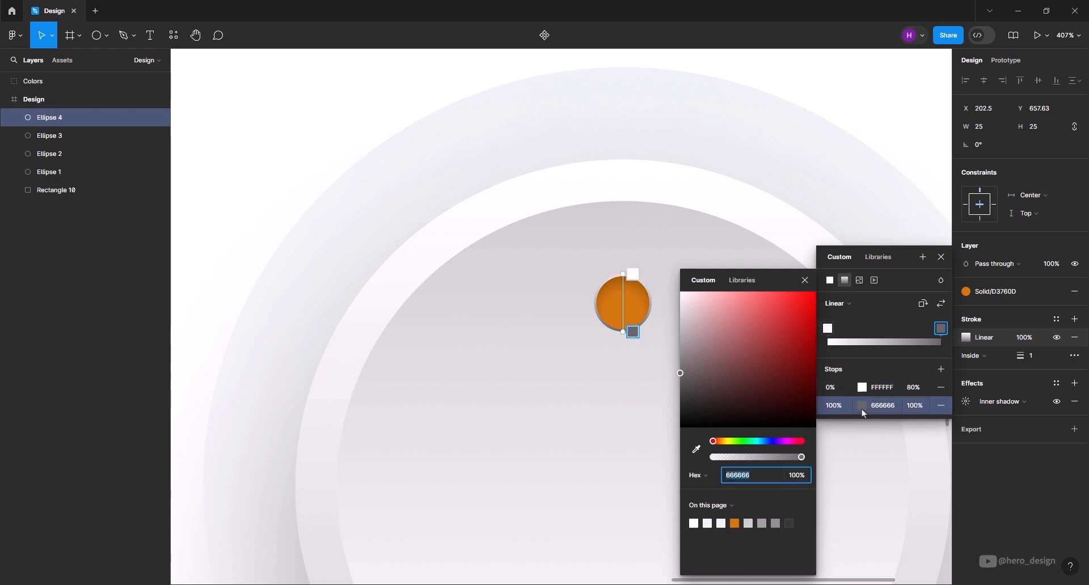
{"action": "left_click", "coordinate": [696, 451]}
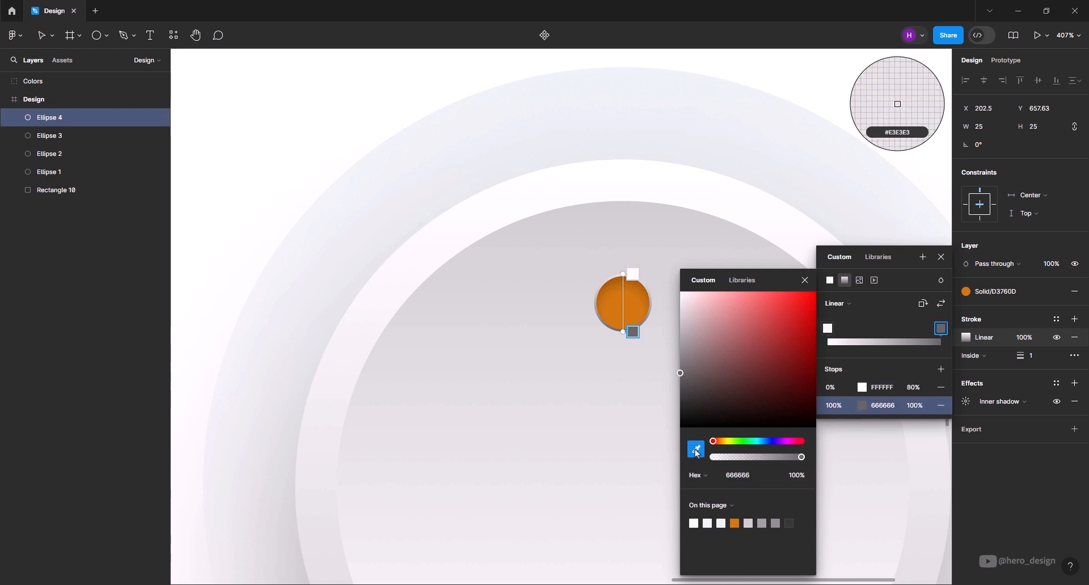
{"action": "left_click", "coordinate": [614, 334]}
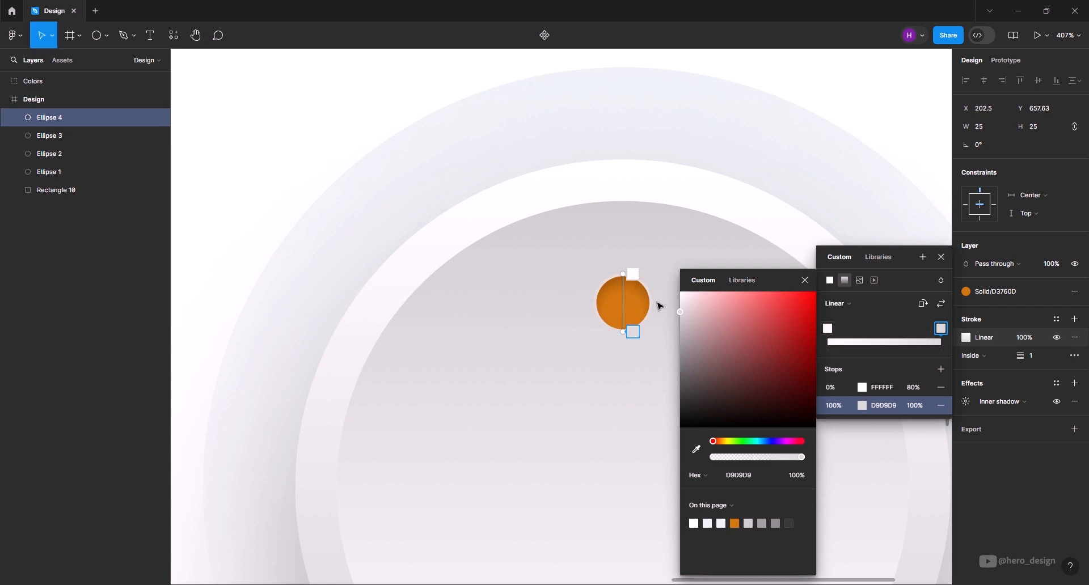
{"action": "scroll", "coordinate": [595, 278], "scroll_direction": "down", "scroll_amount": 5}
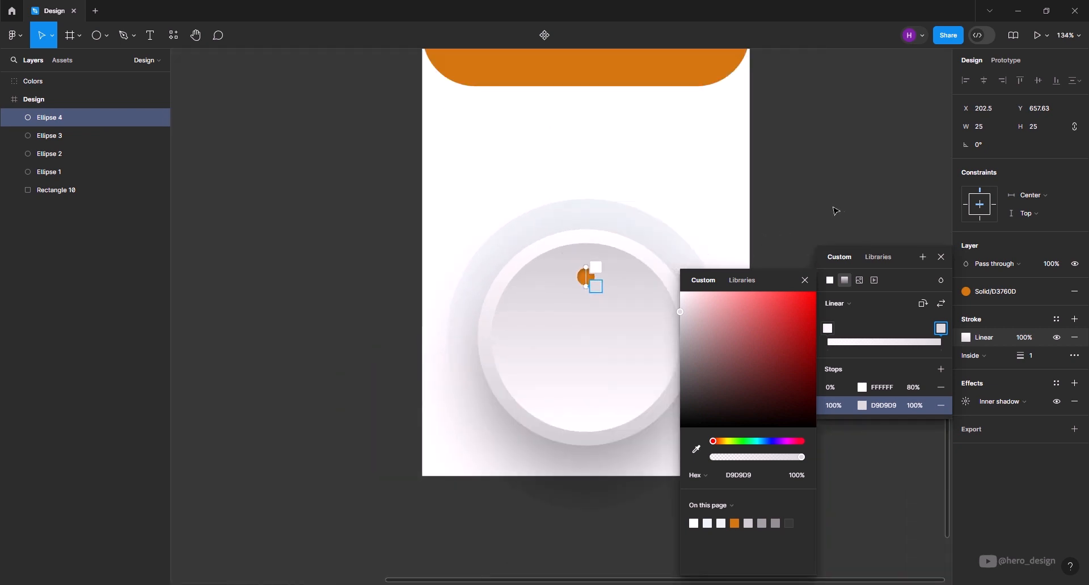
{"action": "left_click", "coordinate": [941, 257]}
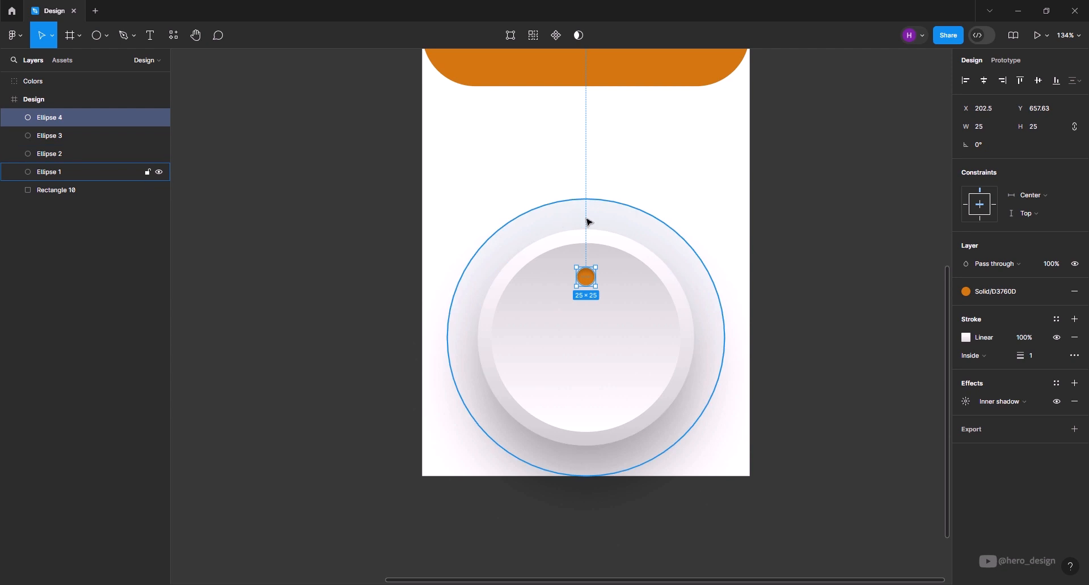
- Duplicate the 364 outer circle in place, remove the copy's fill and add a stroke to it
{"action": "left_click", "coordinate": [687, 263]}
{"action": "key", "text": "ctrl+d"}
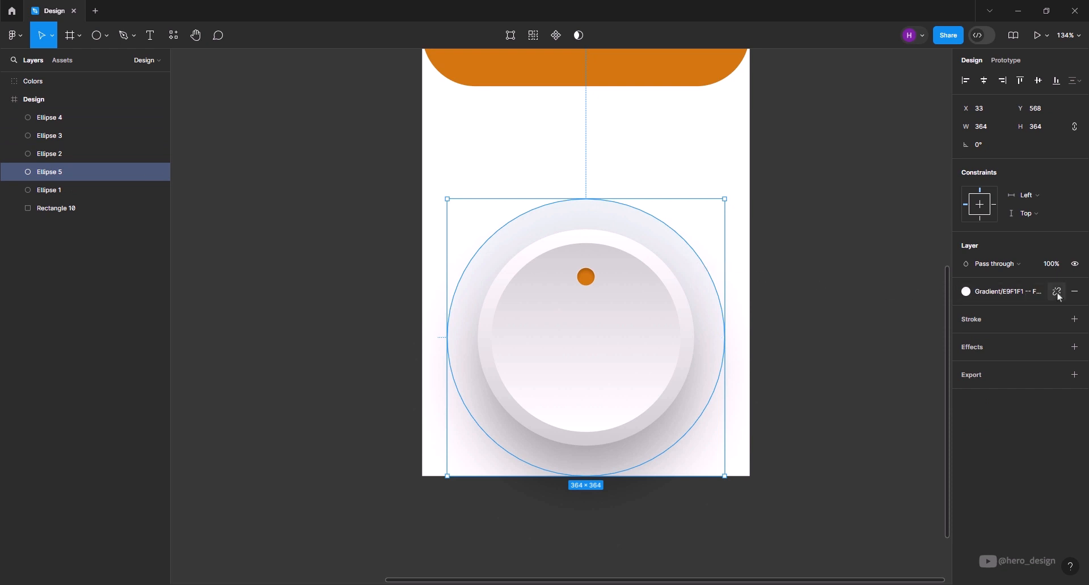
{"action": "left_click", "coordinate": [1075, 293]}
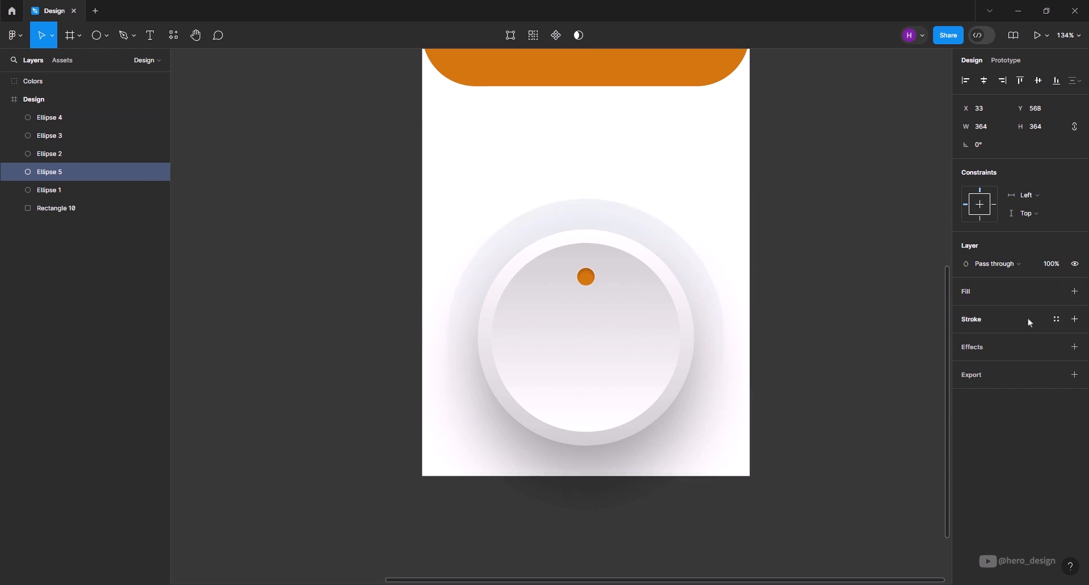
{"action": "left_click", "coordinate": [1075, 319]}
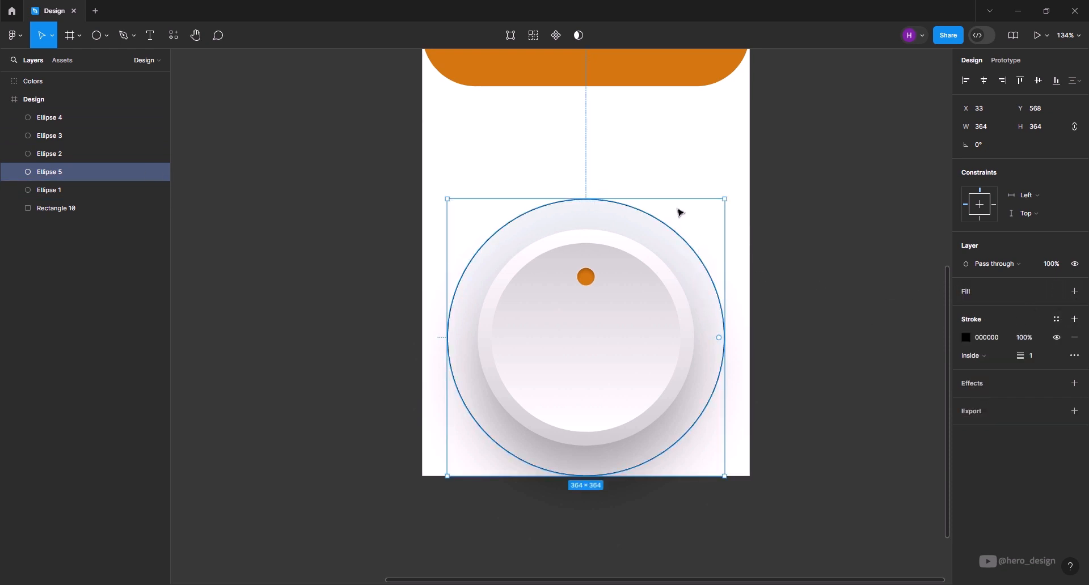
- Resize the stroked circle to 330 × 330 and centre it on the dial at X 50, Y 585
{"action": "left_click", "coordinate": [990, 126]}
{"action": "type", "text": "330"}
{"action": "key", "text": "Return"}
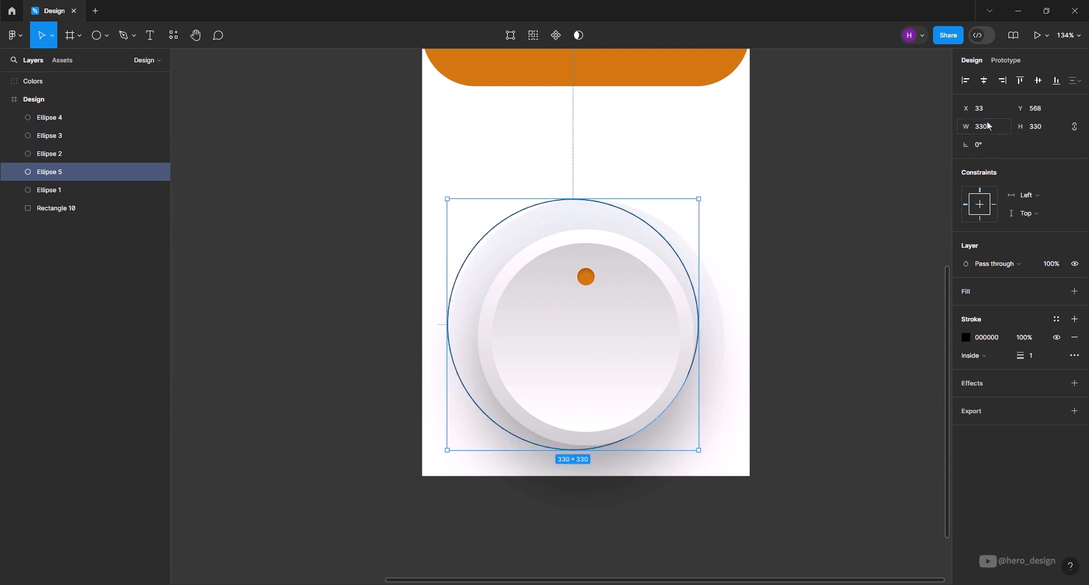
{"action": "left_click_drag", "start_coordinate": [638, 220], "coordinate": [652, 227]}
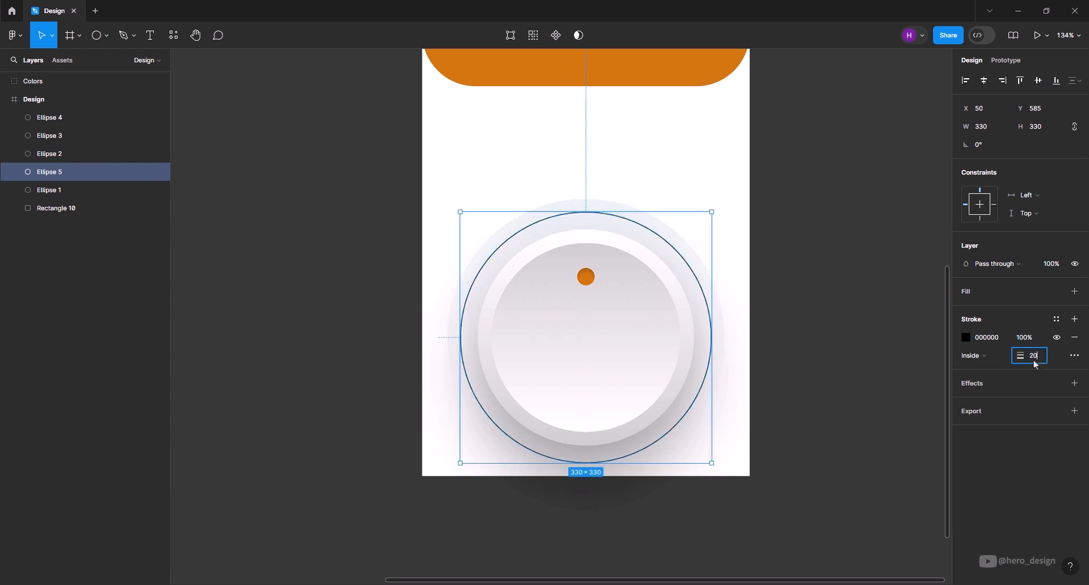
- Give the 330 ring a dashed stroke of weight 20, with dash 5 and gap 100, in the grey style 8E8E8E
{"action": "key", "text": "Return"}
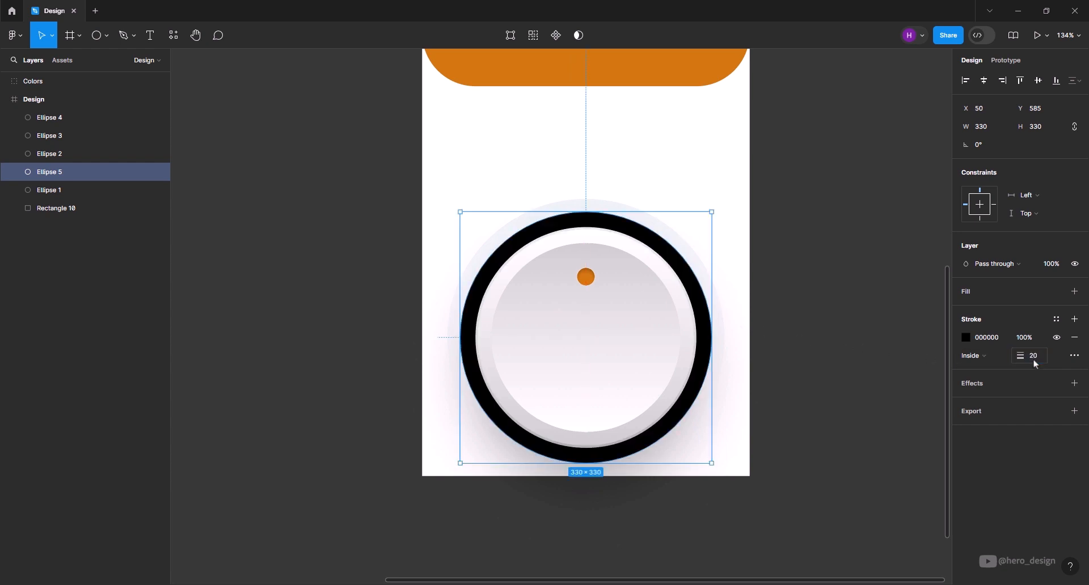
{"action": "left_click", "coordinate": [1076, 357]}
{"action": "left_click", "coordinate": [937, 388]}
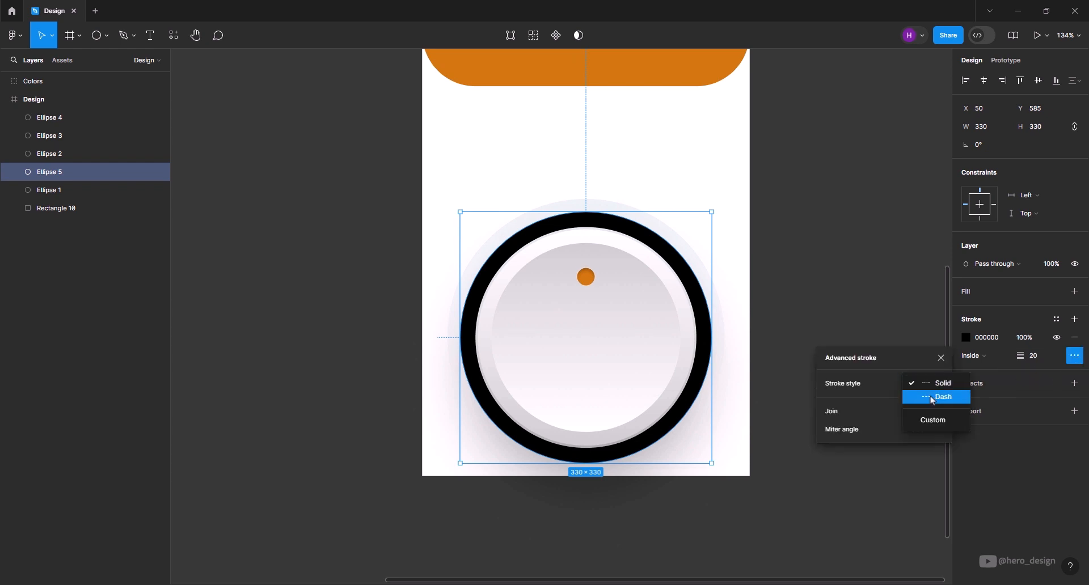
{"action": "left_click", "coordinate": [929, 396]}
{"action": "type", "text": "5"}
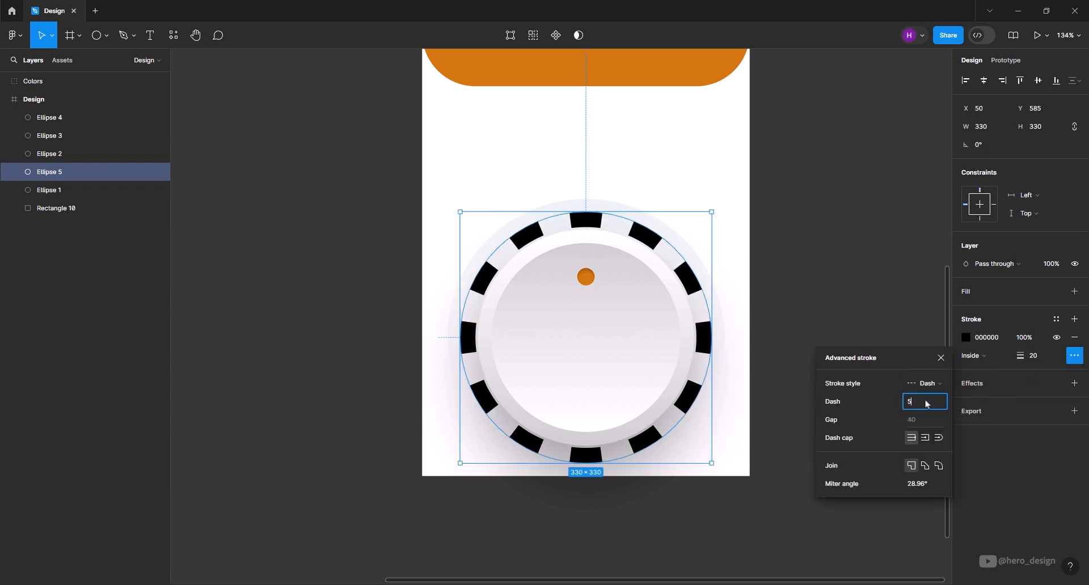
{"action": "key", "text": "Tab"}
{"action": "type", "text": "100"}
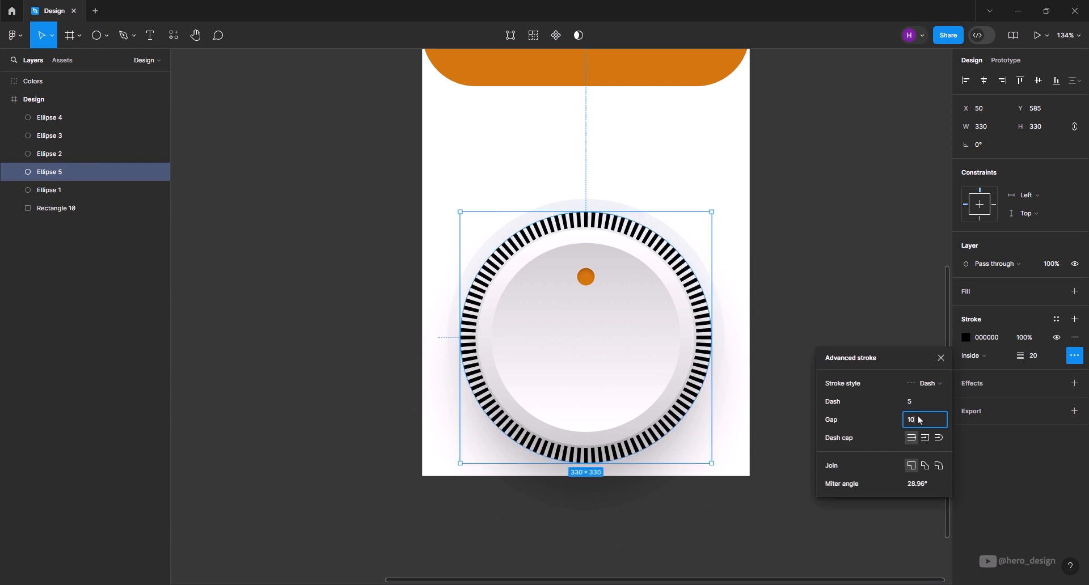
{"action": "key", "text": "Tab"}
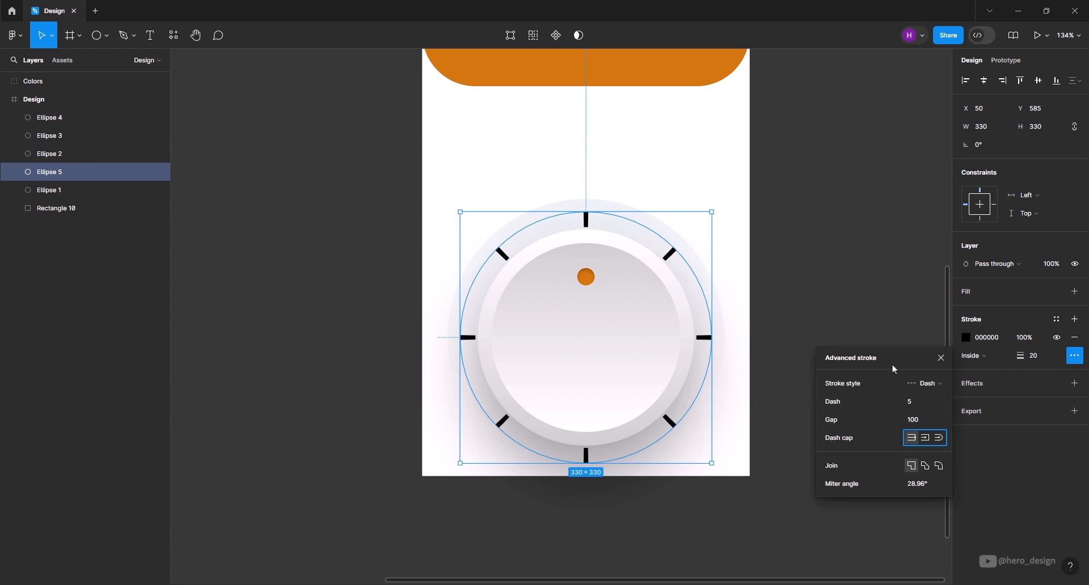
{"action": "left_click", "coordinate": [942, 358]}
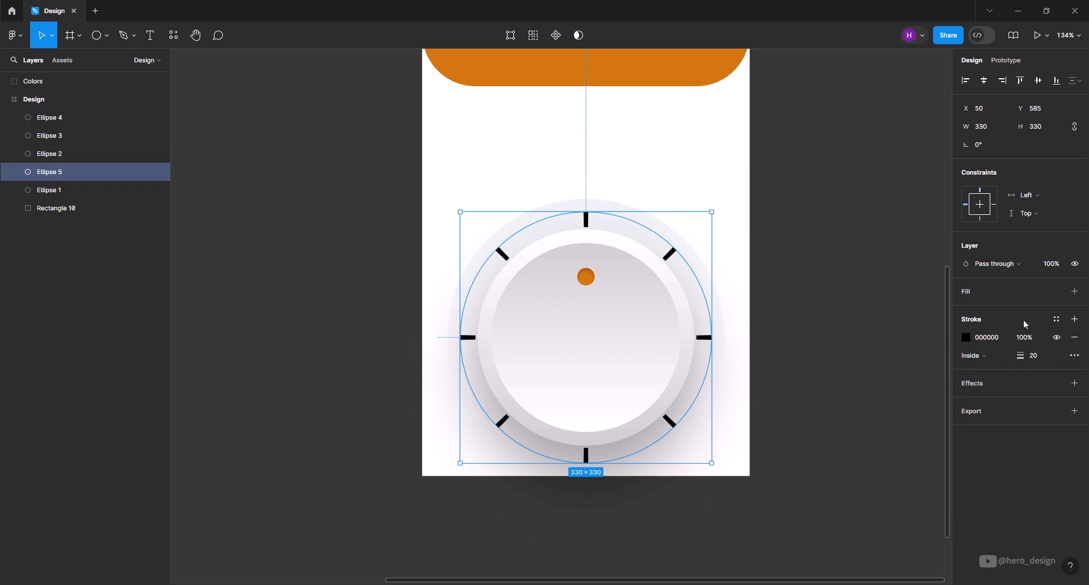
{"action": "left_click", "coordinate": [1057, 320]}
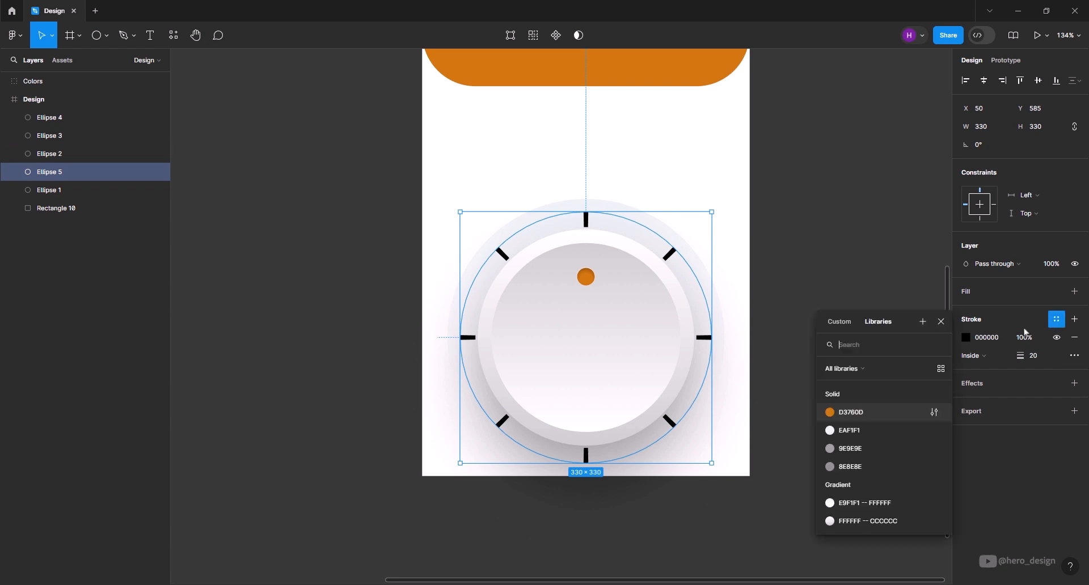
{"action": "left_click", "coordinate": [851, 467]}
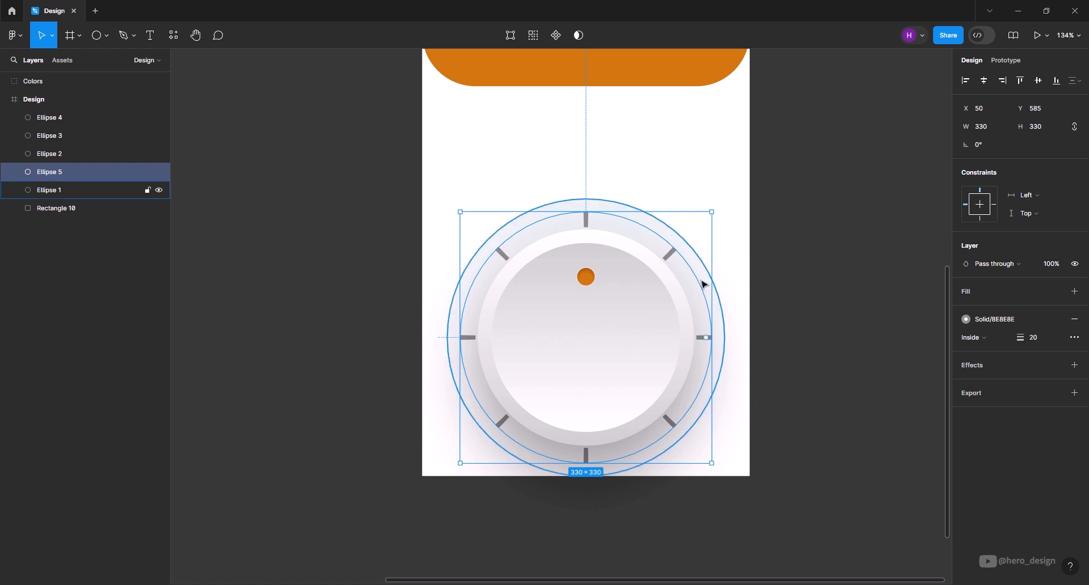
- Delete the tick ring's bottom anchor point to leave an upper arc, and scale it down to about 311 × 156
{"action": "double_click", "coordinate": [673, 260]}
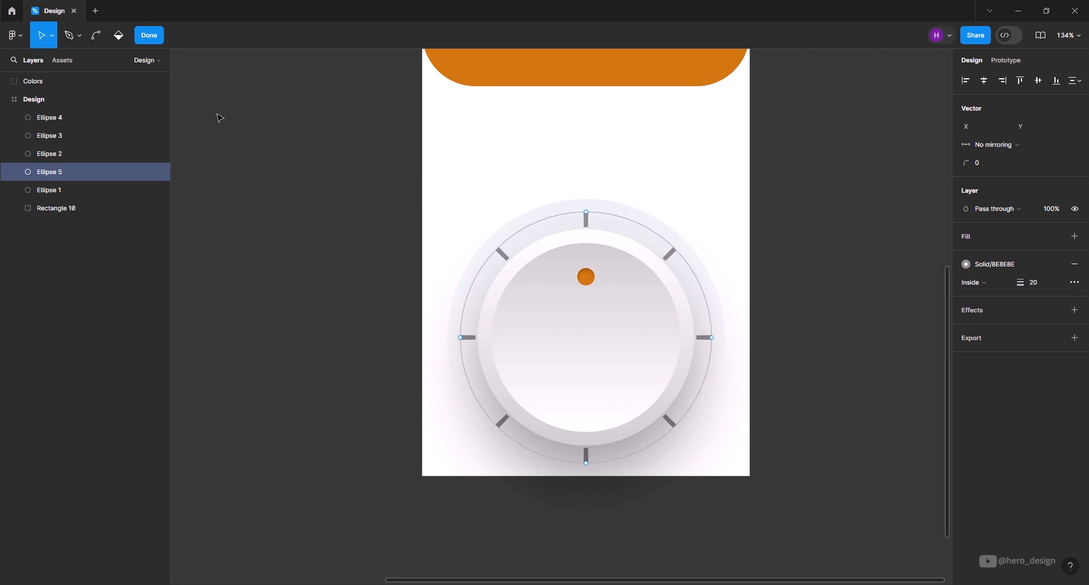
{"action": "left_click", "coordinate": [586, 464]}
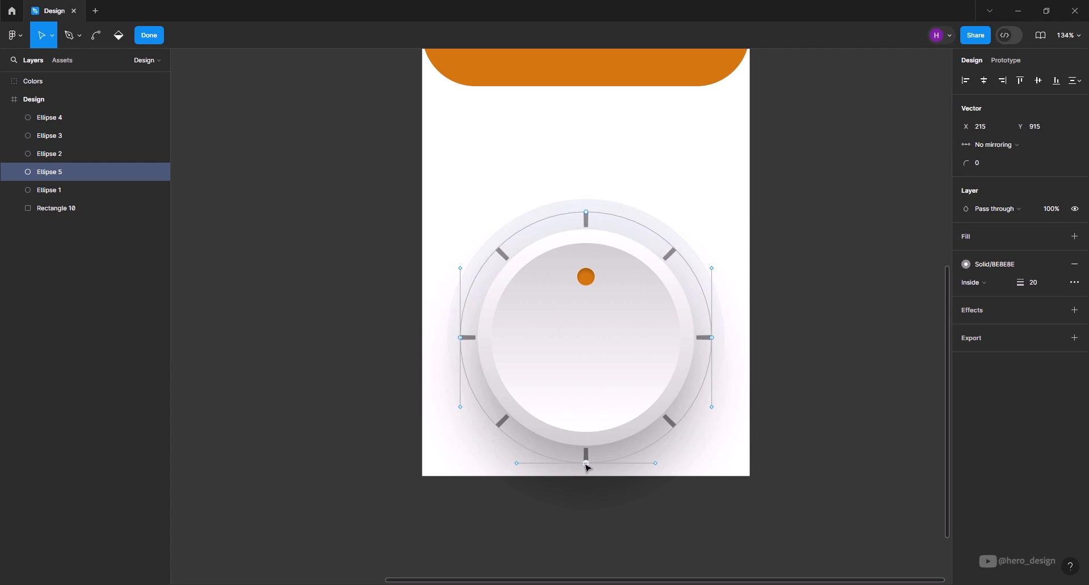
{"action": "key", "text": "Delete"}
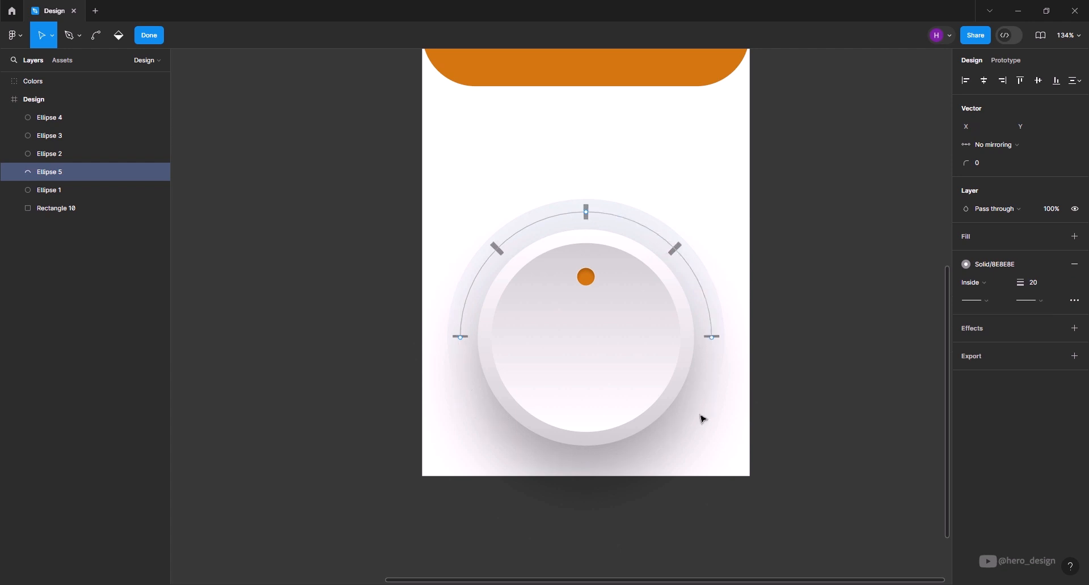
{"action": "left_click", "coordinate": [149, 36]}
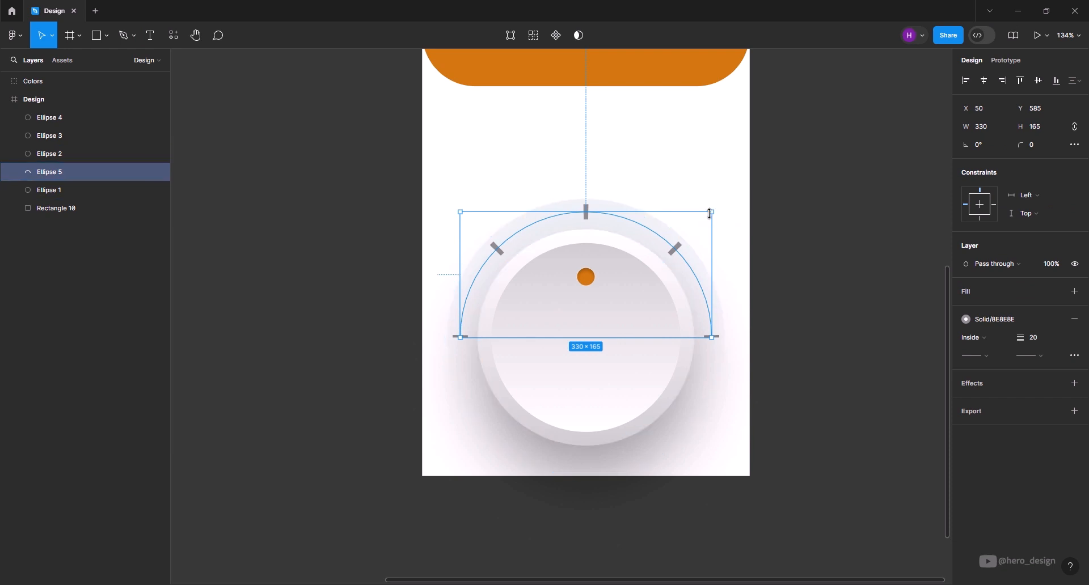
{"action": "left_click_drag", "start_coordinate": [710, 214], "coordinate": [706, 218]}
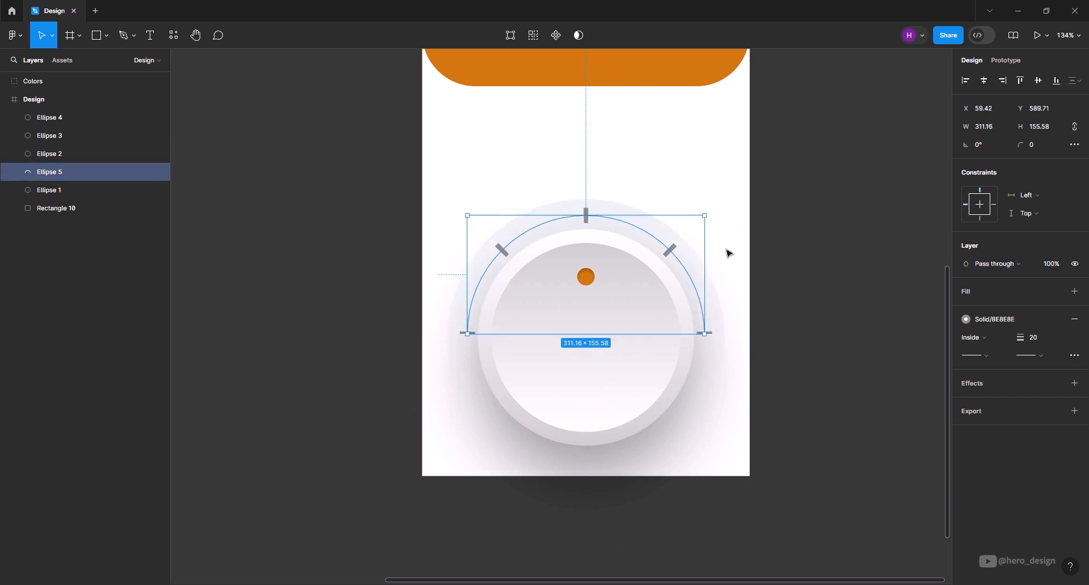
{"action": "left_click", "coordinate": [778, 341]}
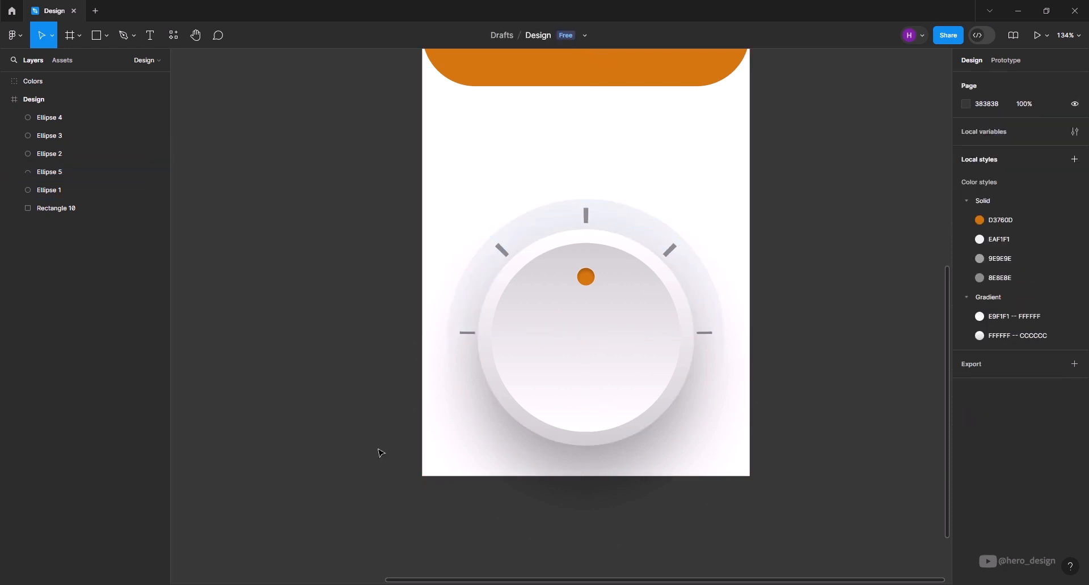
- Add the two-line text CHOOSE / SIZE to the dial's face and centre it horizontally at X 161, Y about 736
{"action": "left_click", "coordinate": [151, 35]}
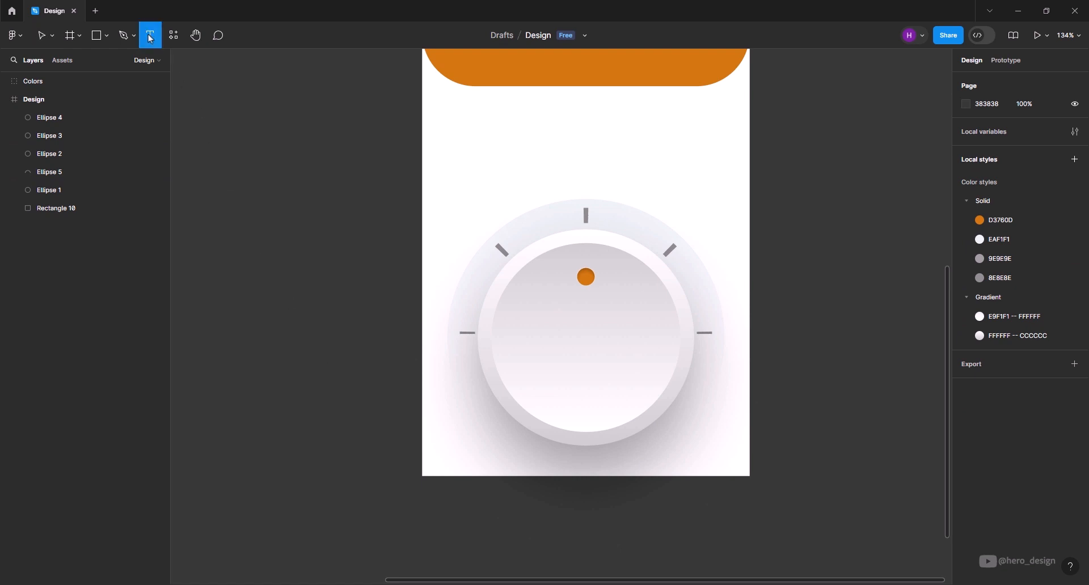
{"action": "left_click", "coordinate": [576, 331]}
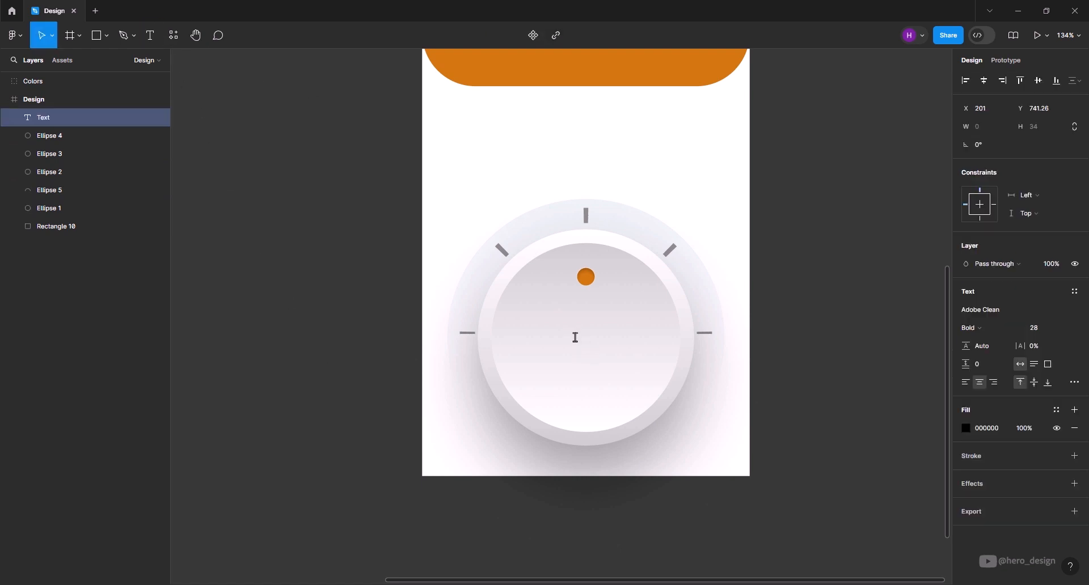
{"action": "type", "text": "CHOOSE"}
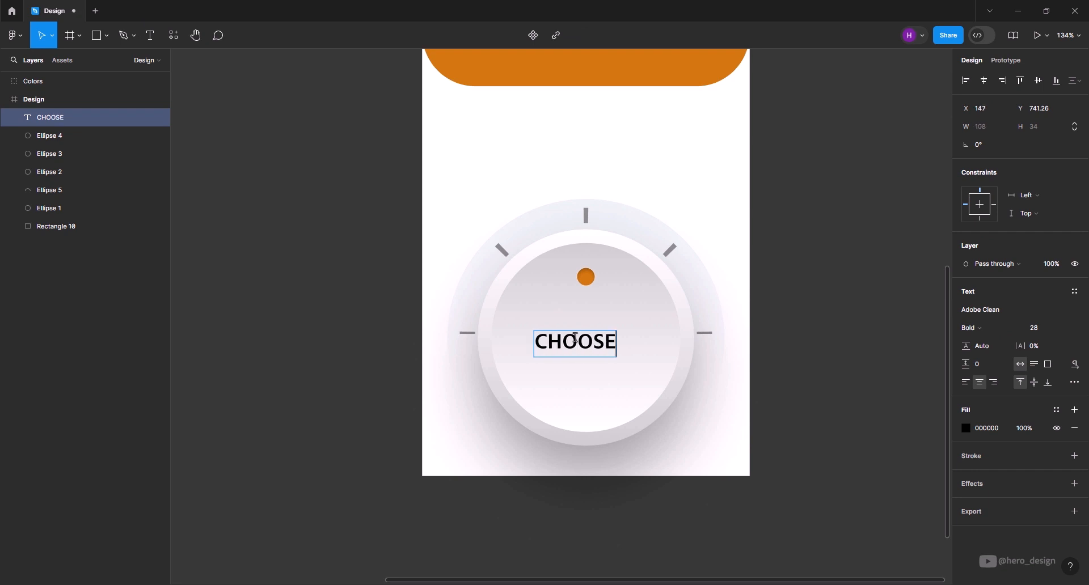
{"action": "key", "text": "Return"}
{"action": "type", "text": "SIZE"}
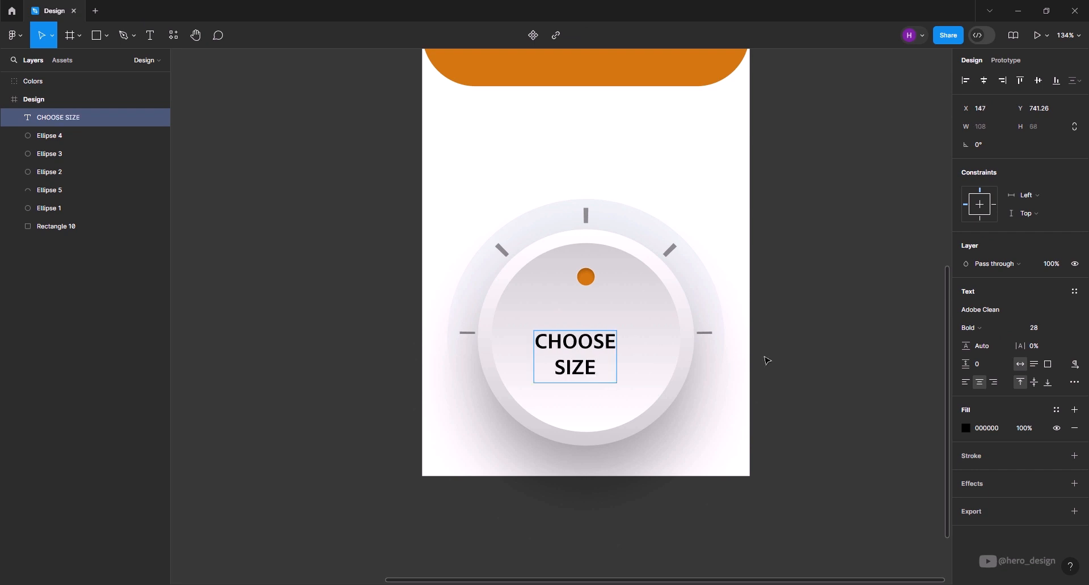
{"action": "key", "text": "Escape"}
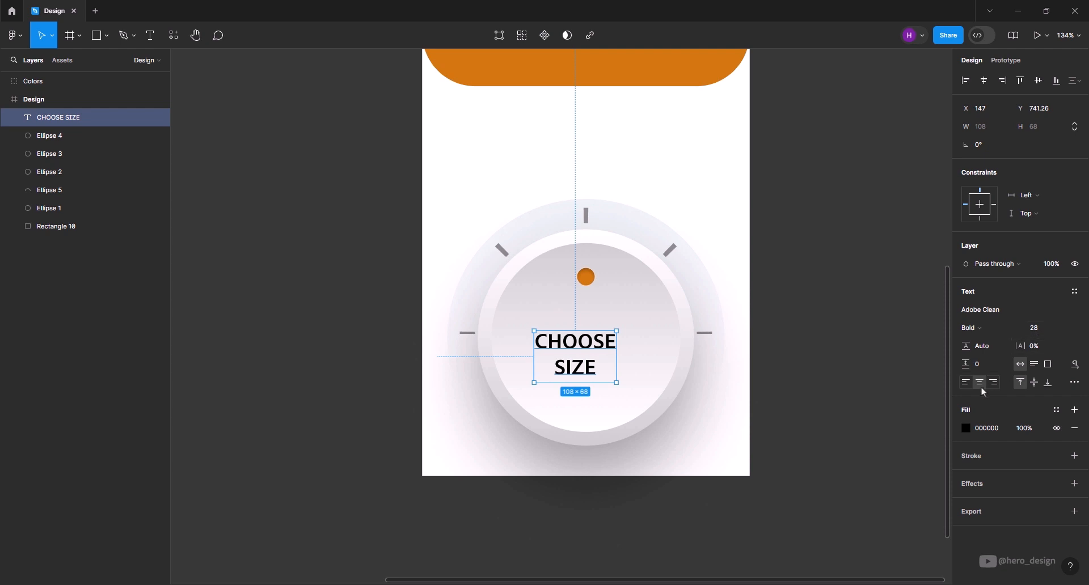
{"action": "left_click_drag", "start_coordinate": [588, 346], "coordinate": [598, 342]}
- Colour the word CHOOSE with the grey style 9E9E9E and the word SIZE with the orange style D3760D
{"action": "double_click", "coordinate": [598, 342]}
{"action": "double_click", "coordinate": [598, 342]}
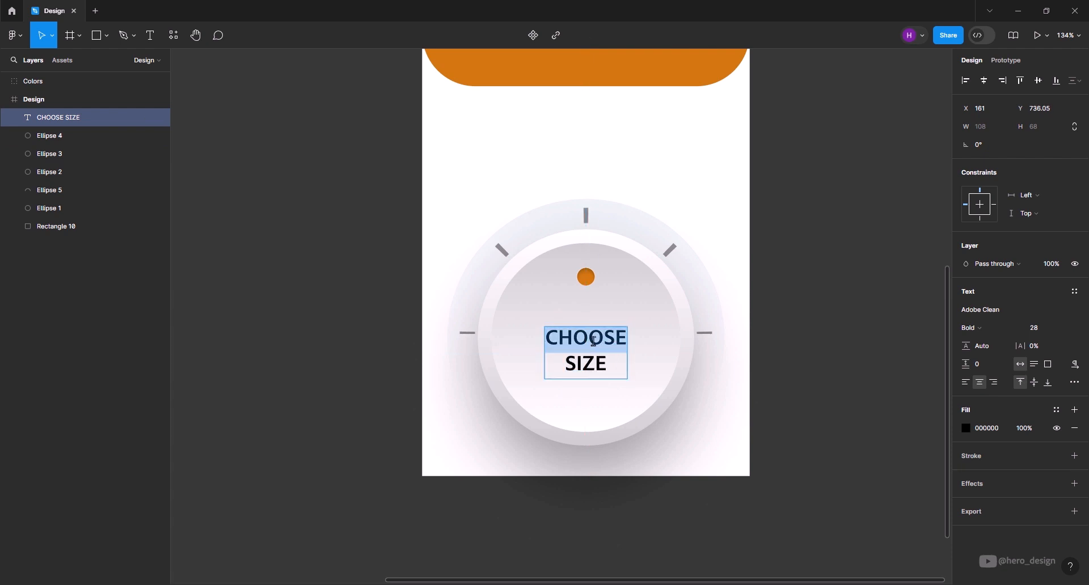
{"action": "left_click", "coordinate": [1055, 411]}
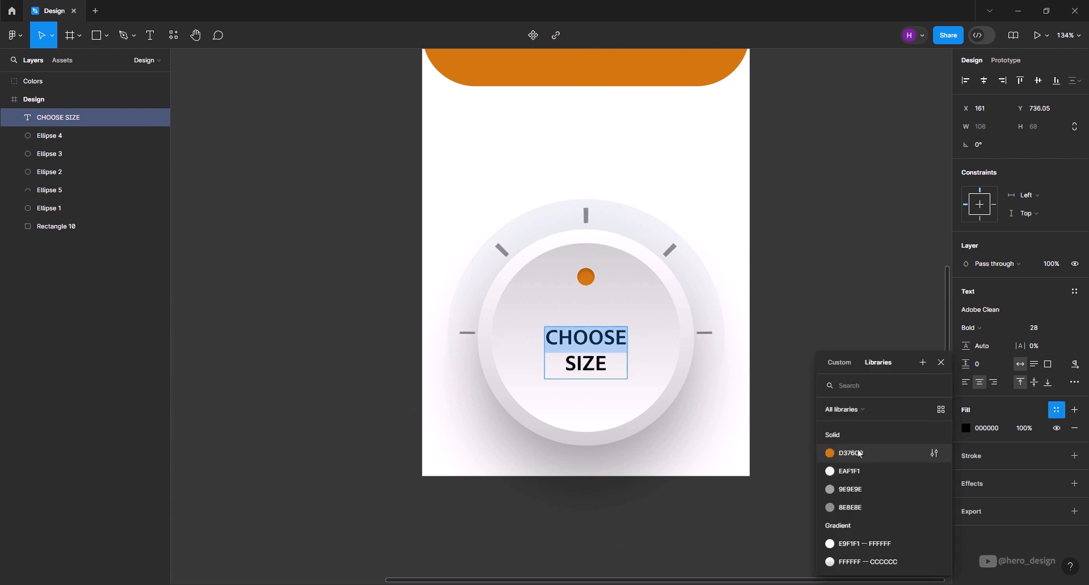
{"action": "left_click", "coordinate": [844, 490]}
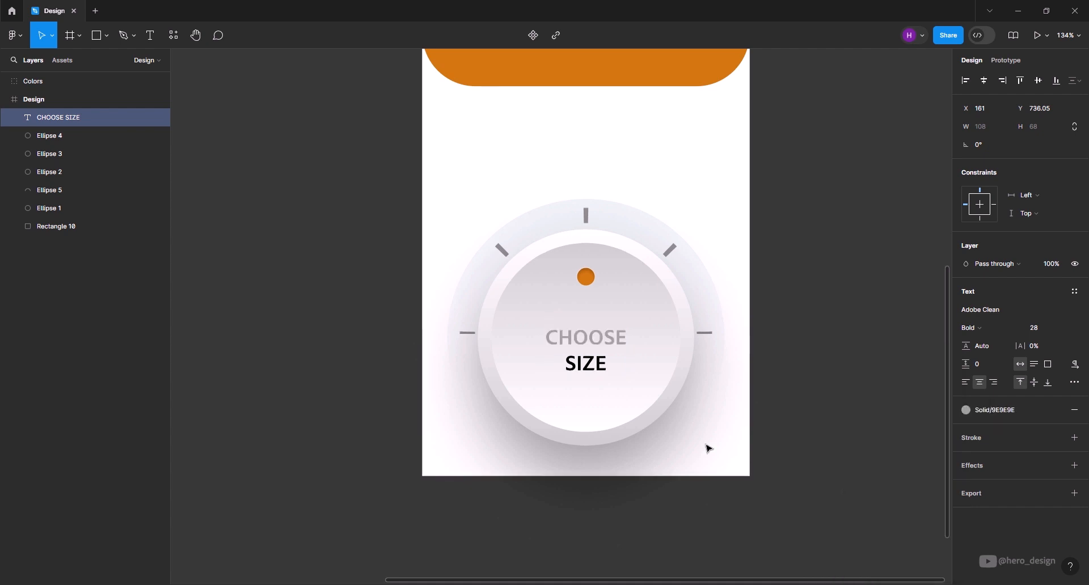
{"action": "double_click", "coordinate": [592, 366]}
{"action": "left_click", "coordinate": [1056, 410]}
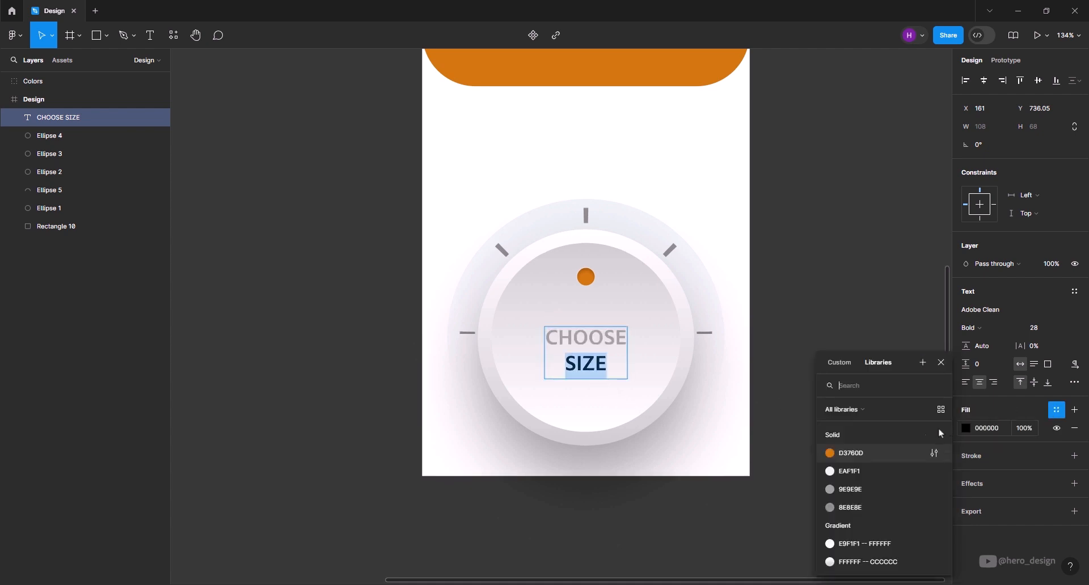
{"action": "left_click", "coordinate": [895, 457]}
{"action": "key", "text": "Escape"}
- Review the Design frame's column grid settings and show the layout grid
{"action": "scroll", "coordinate": [626, 463], "scroll_direction": "down", "scroll_amount": 5}
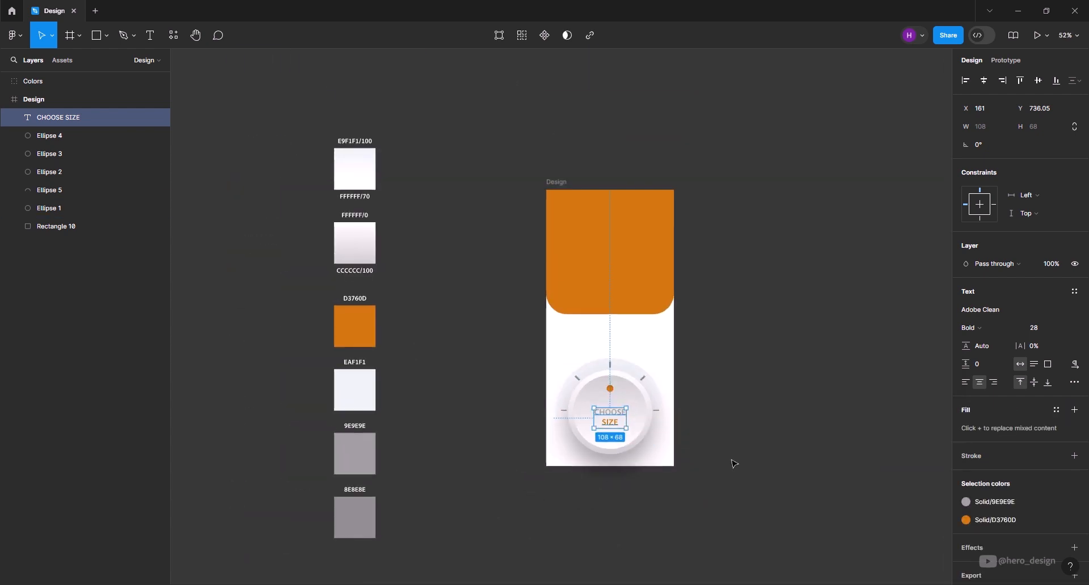
{"action": "scroll", "coordinate": [734, 464], "scroll_direction": "up", "scroll_amount": 2}
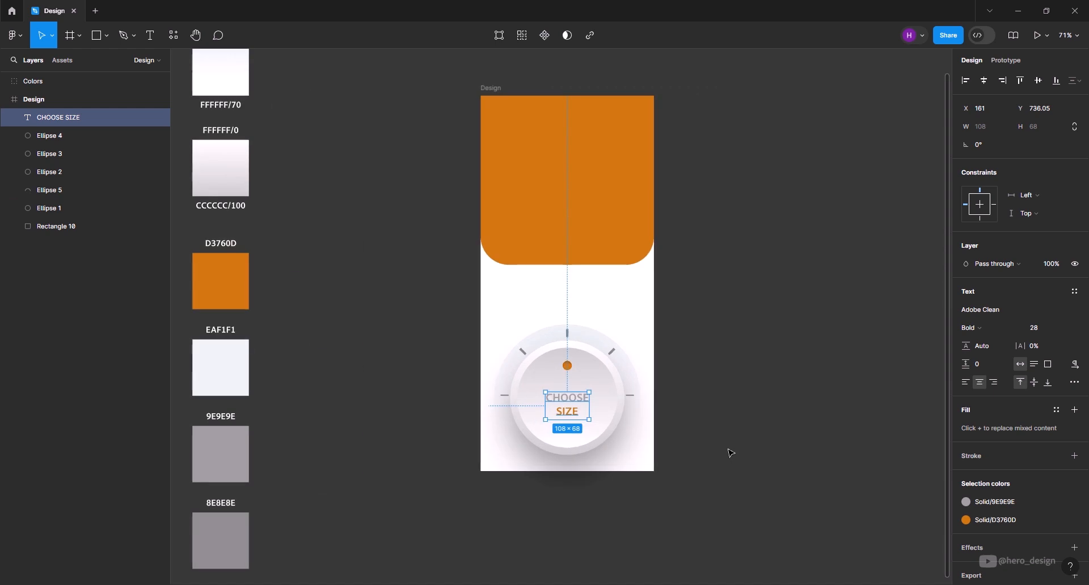
{"action": "left_click", "coordinate": [488, 87]}
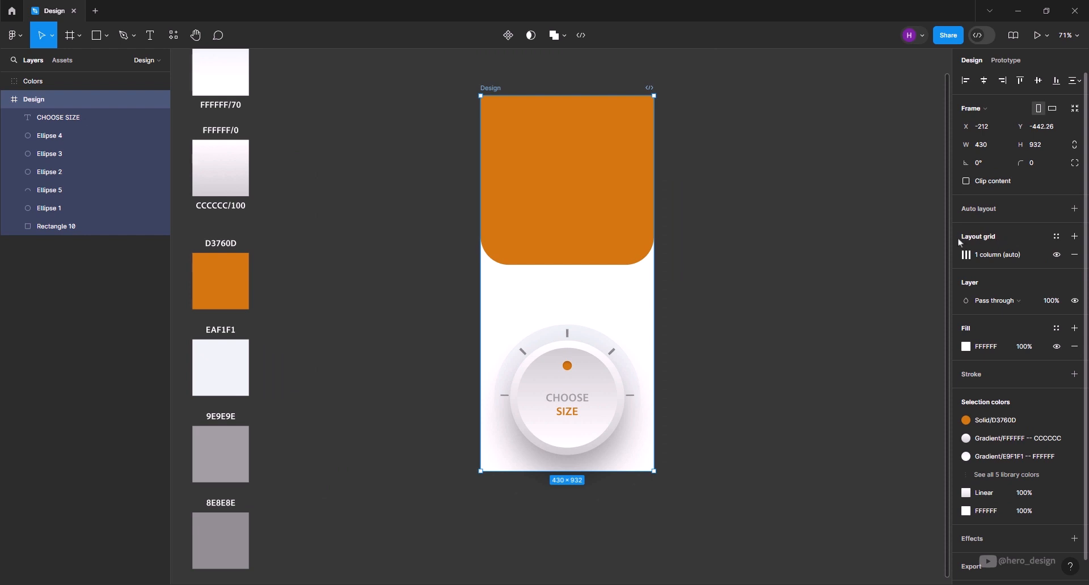
{"action": "left_click", "coordinate": [967, 255]}
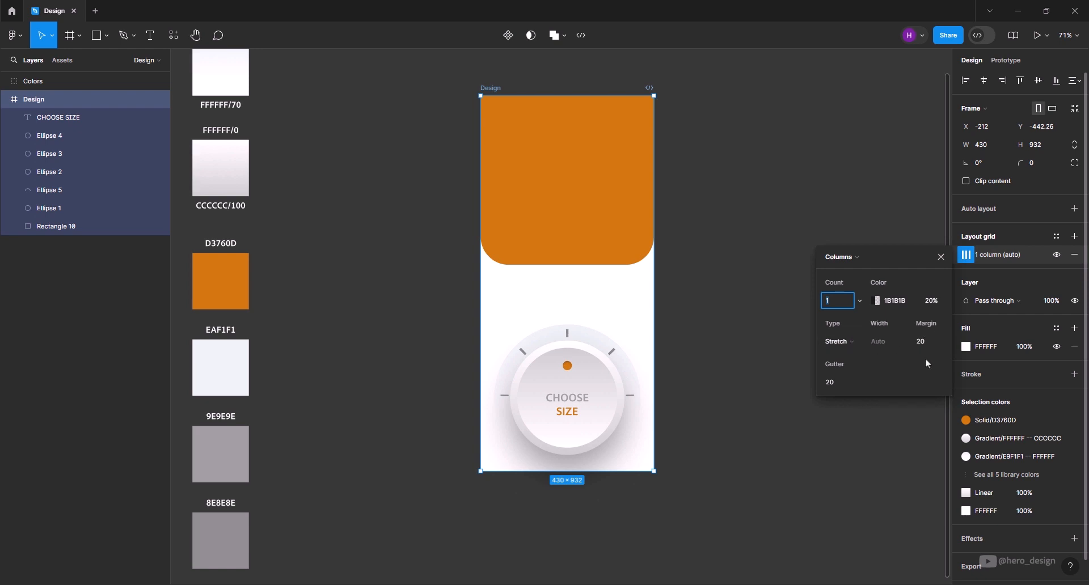
{"action": "left_click", "coordinate": [942, 257]}
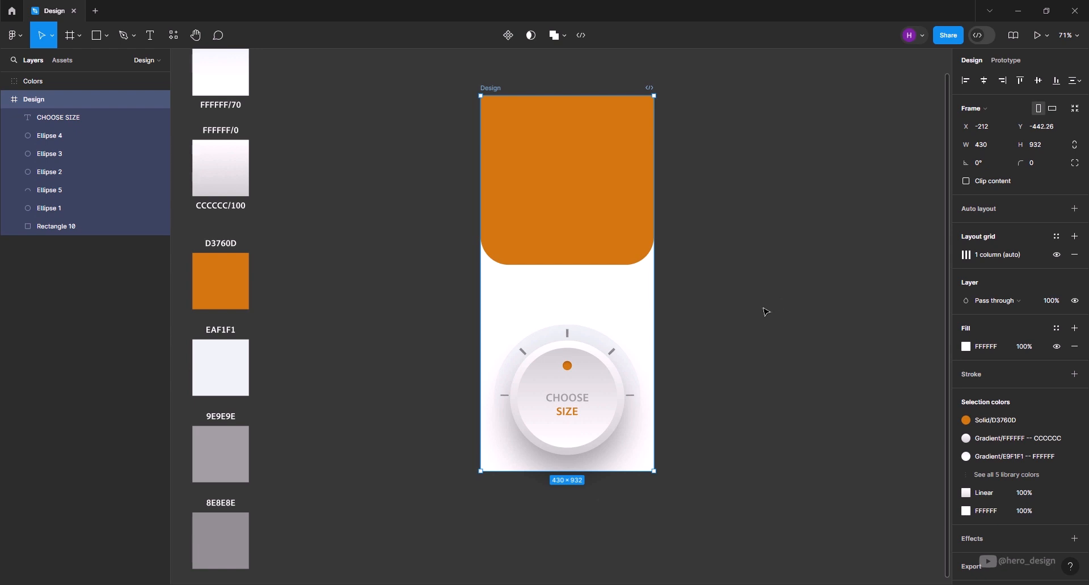
{"action": "key", "text": "ctrl+apostrophe"}
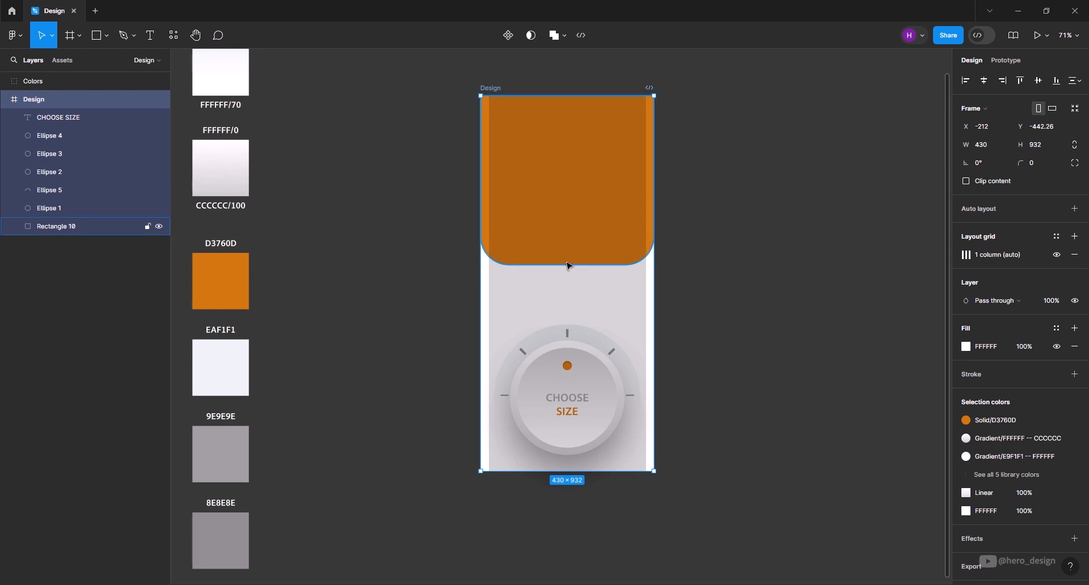
- Place the Arrow component in the orange header against the grid's left margin at X 20, Y 30
{"action": "left_click", "coordinate": [67, 61]}
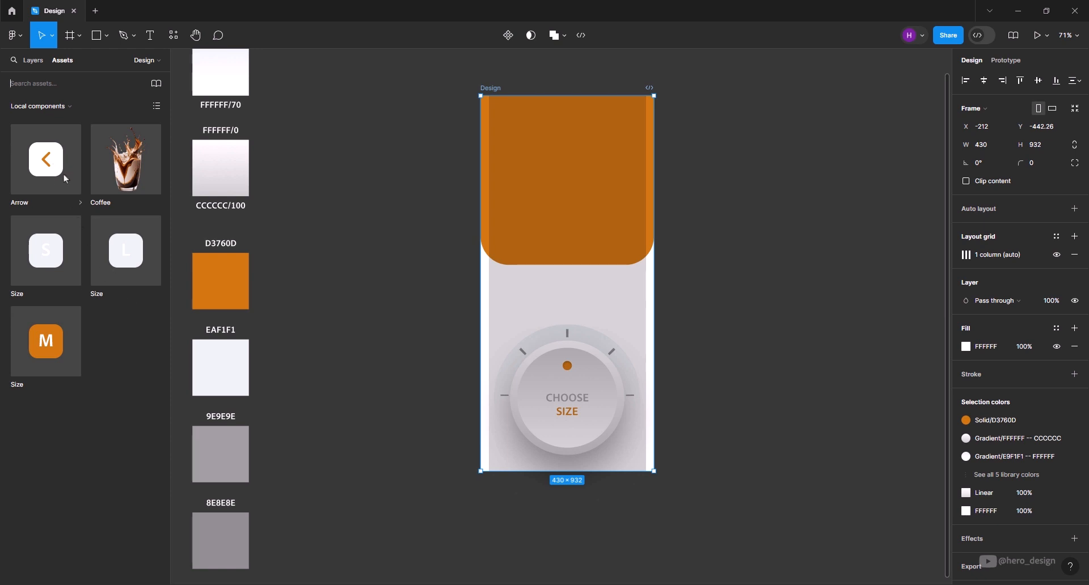
{"action": "left_click_drag", "start_coordinate": [51, 171], "coordinate": [506, 116]}
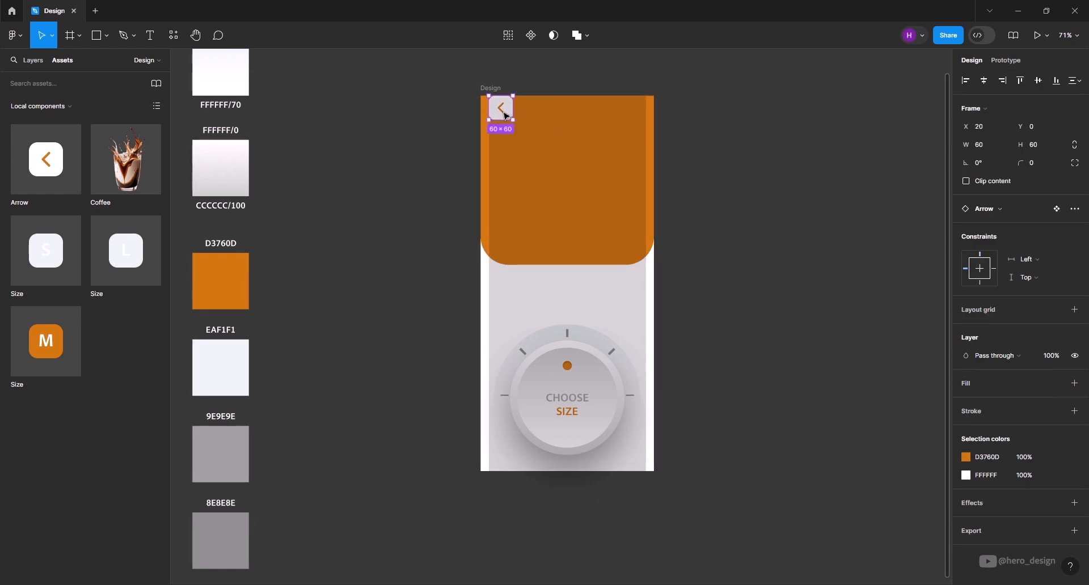
{"action": "key", "text": "shift+Down"}
{"action": "key", "text": "shift+Down"}
{"action": "key", "text": "shift+Down"}
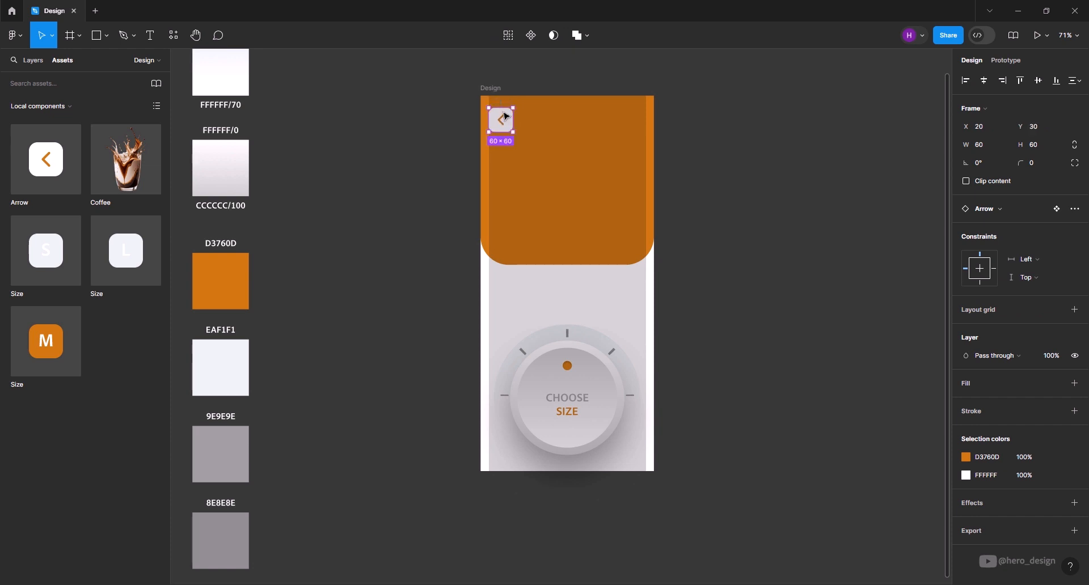
- Place an instance of the Coffee component beside the Design frame and rotate it 7°
{"action": "left_click_drag", "start_coordinate": [135, 169], "coordinate": [761, 216]}
{"action": "scroll", "coordinate": [828, 352], "scroll_direction": "up", "scroll_amount": 2}
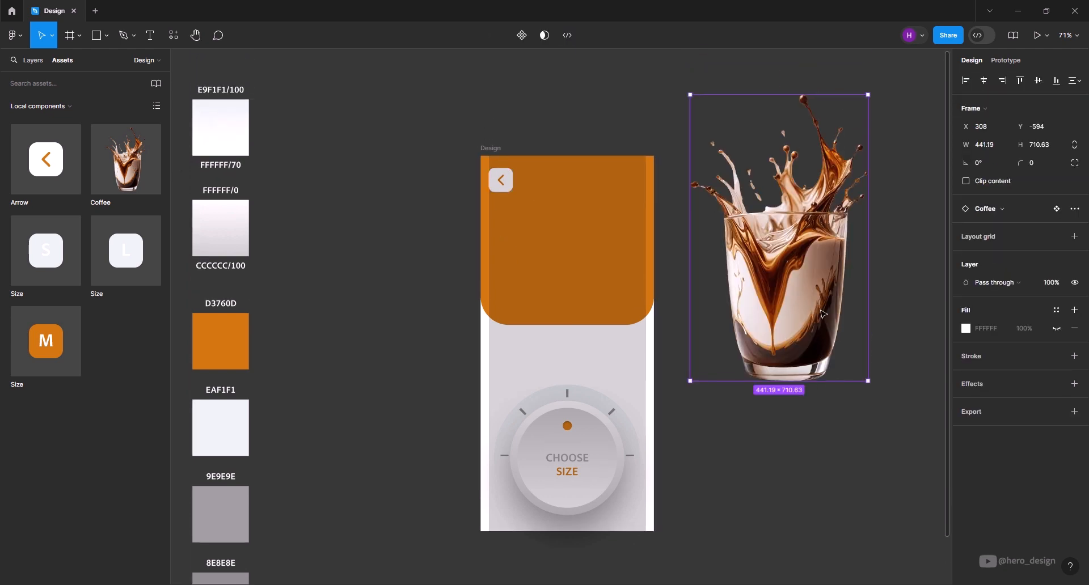
{"action": "left_click", "coordinate": [987, 161]}
{"action": "type", "text": "7"}
{"action": "key", "text": "Return"}
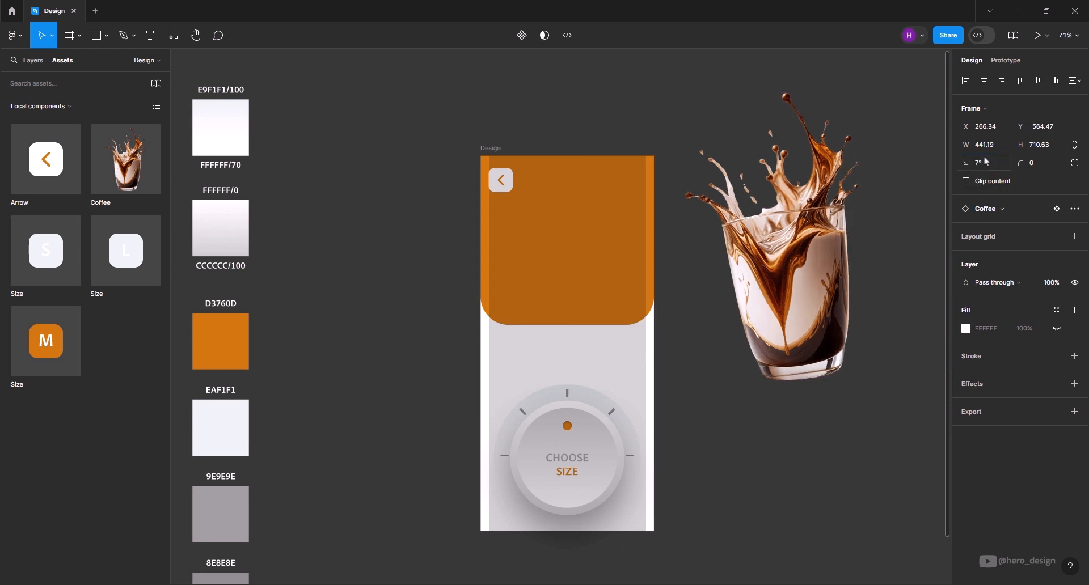
- Move the coffee glass over the orange header to X -72.9, Y -202.97 and hide the layout grids
{"action": "left_click_drag", "start_coordinate": [825, 322], "coordinate": [605, 298]}
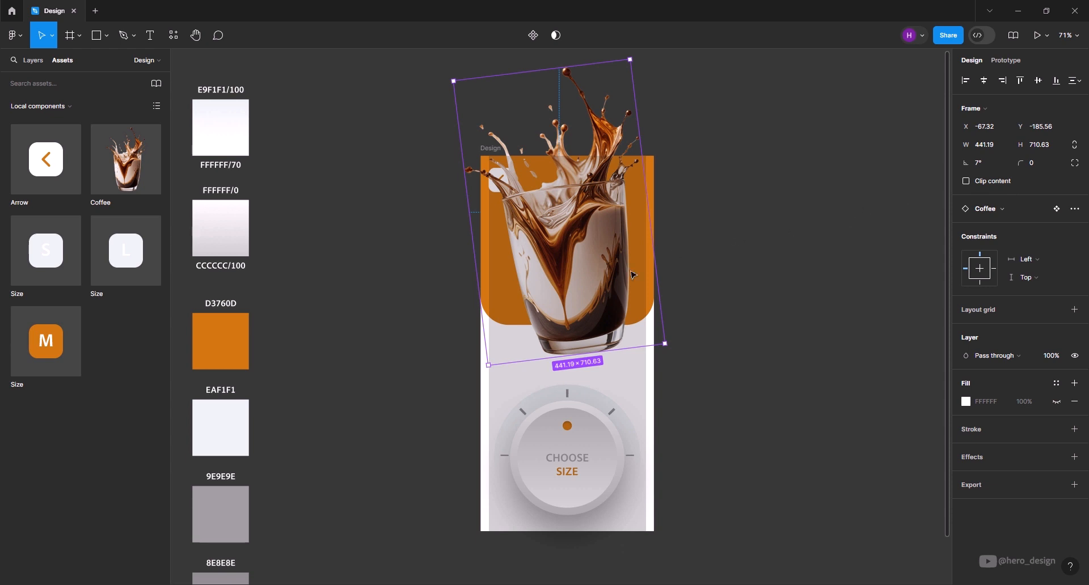
{"action": "left_click_drag", "start_coordinate": [579, 310], "coordinate": [575, 303]}
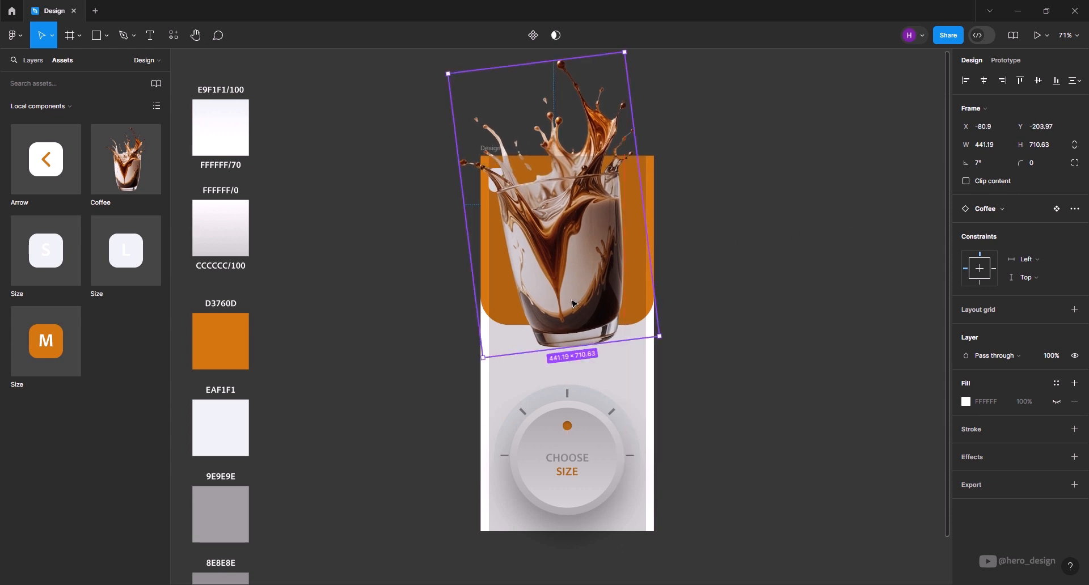
{"action": "key", "text": "ctrl+shift+4"}
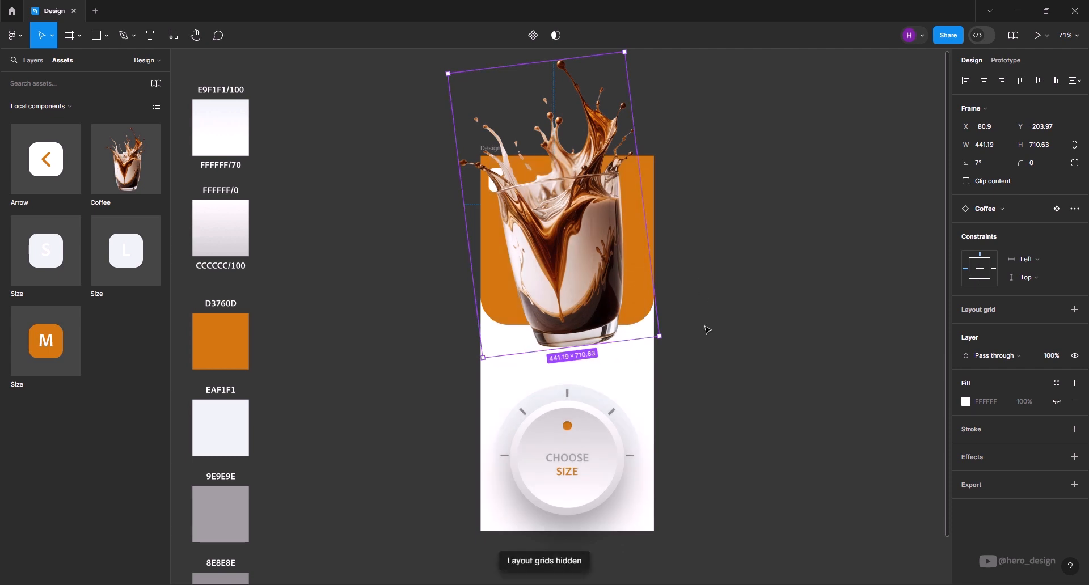
{"action": "left_click_drag", "start_coordinate": [616, 279], "coordinate": [619, 280]}
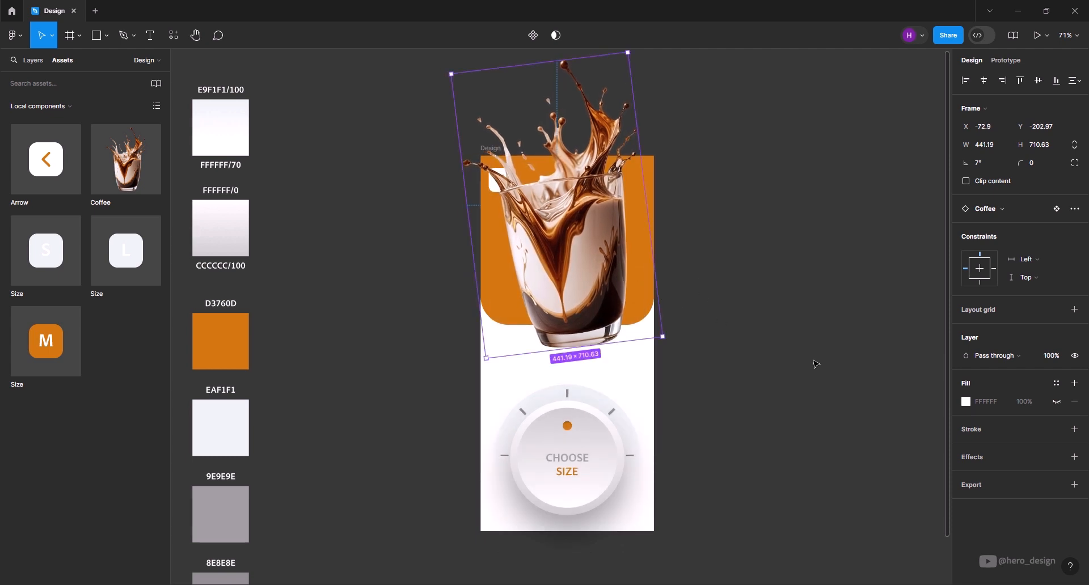
- Add a drop shadow to the coffee glass with X -17, Y 15 and blur 47
{"action": "left_click", "coordinate": [1075, 457]}
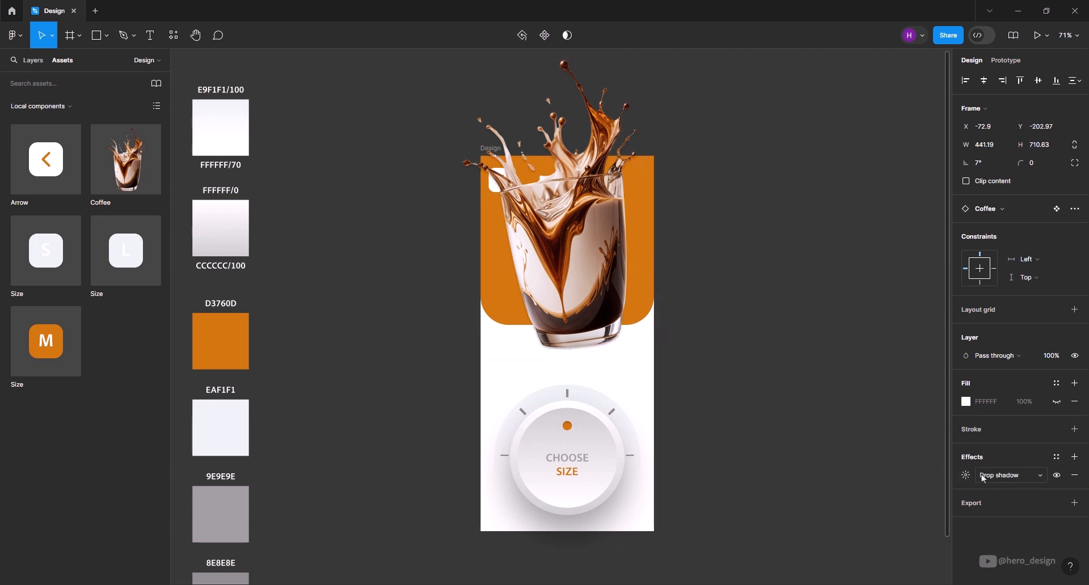
{"action": "left_click", "coordinate": [965, 477]}
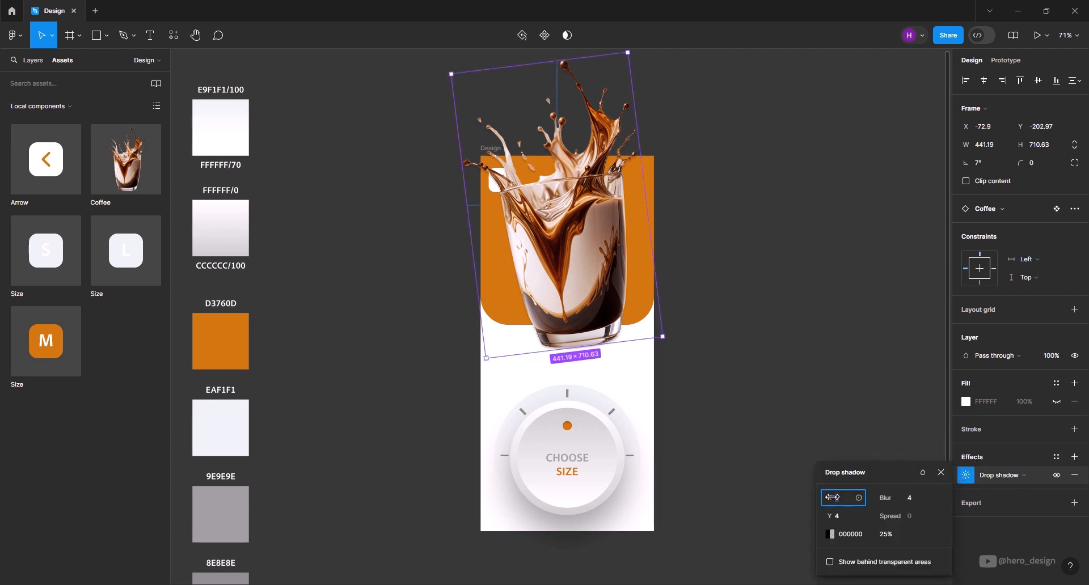
{"action": "left_click_drag", "start_coordinate": [832, 497], "coordinate": [282, 497]}
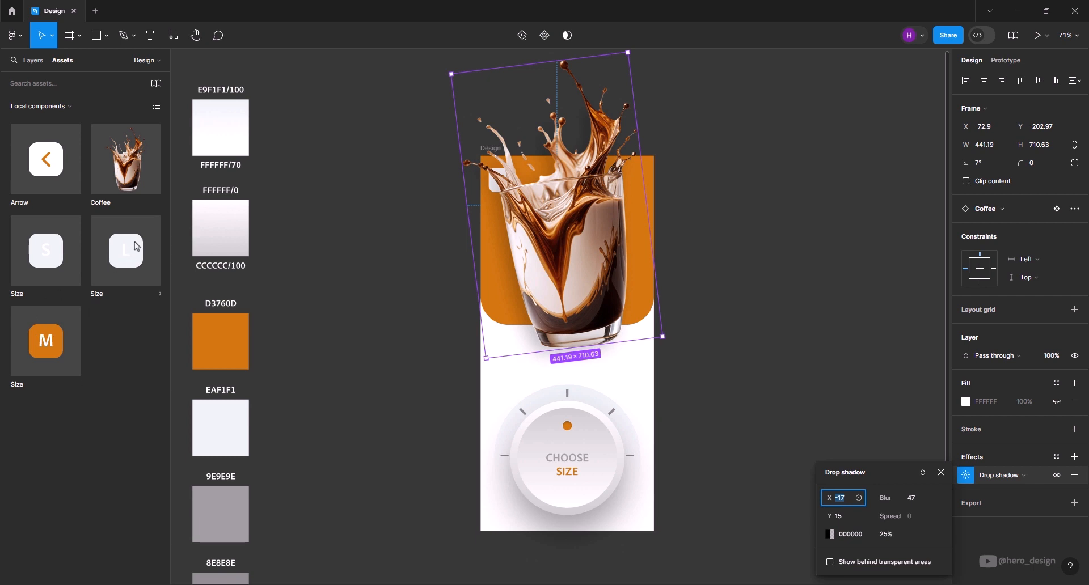
- Place instances of the S, L and M Size components on the canvas beside the Design frame
{"action": "left_click_drag", "start_coordinate": [50, 262], "coordinate": [717, 296]}
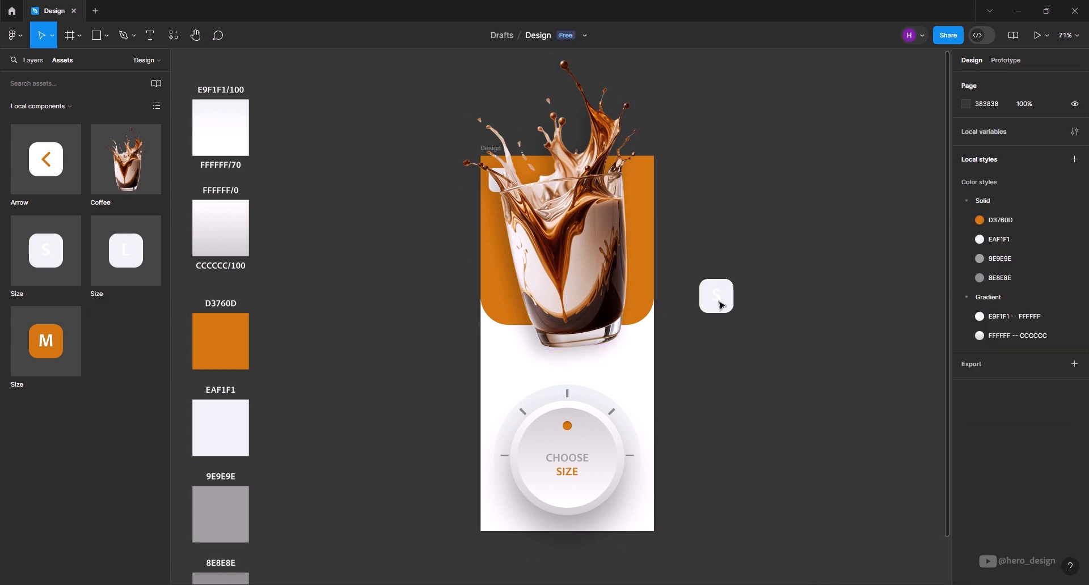
{"action": "left_click_drag", "start_coordinate": [125, 259], "coordinate": [761, 301]}
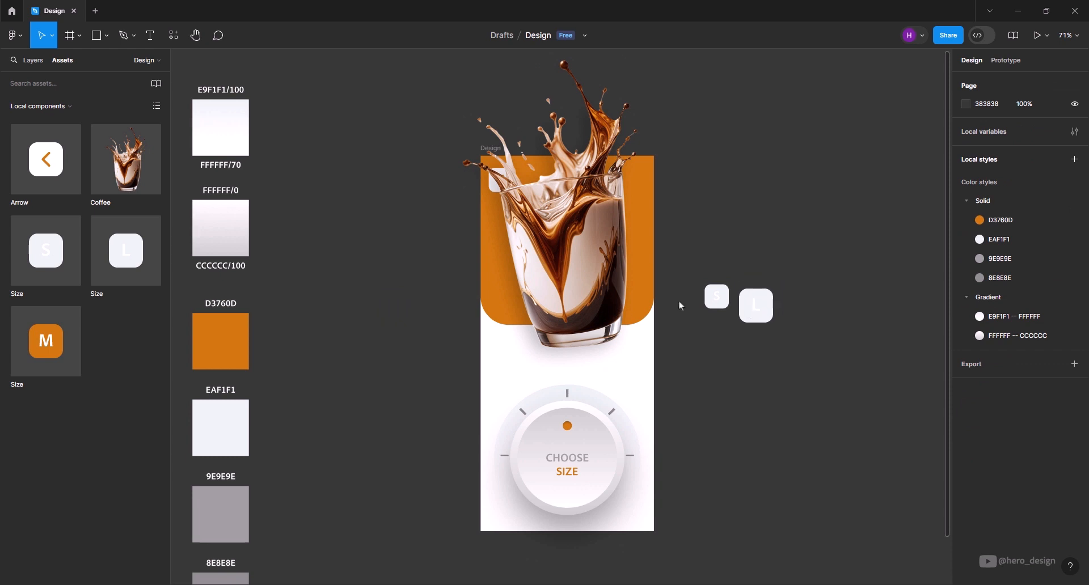
{"action": "left_click_drag", "start_coordinate": [46, 341], "coordinate": [790, 314]}
{"action": "scroll", "coordinate": [578, 421], "scroll_direction": "up", "scroll_amount": 2}
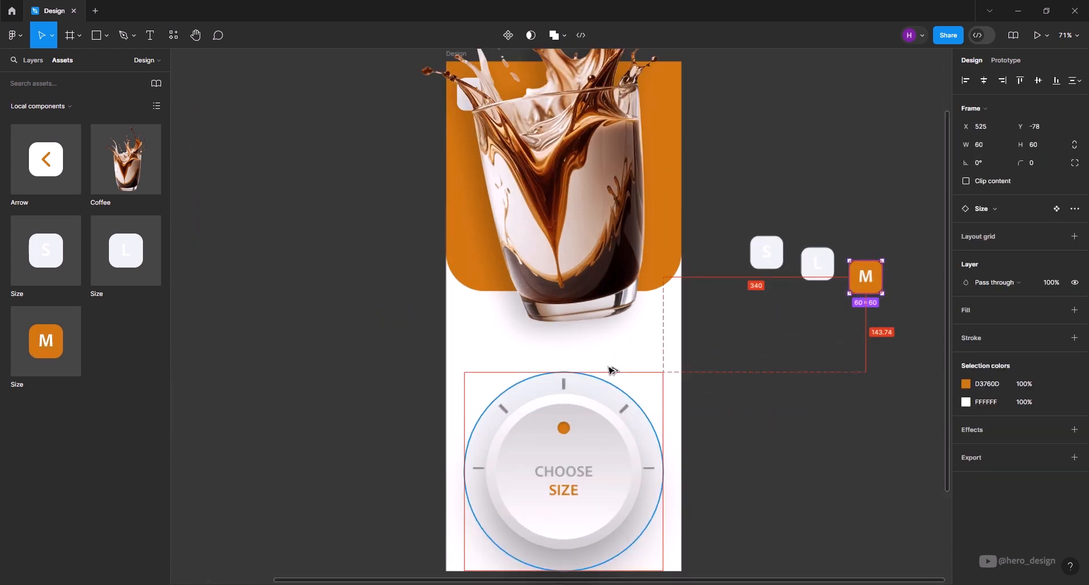
- Arrange the size tiles around the dial: M centred above it, S at its upper left and L at its upper right
{"action": "left_click_drag", "start_coordinate": [872, 275], "coordinate": [569, 348]}
{"action": "left_click_drag", "start_coordinate": [769, 256], "coordinate": [487, 380]}
{"action": "left_click_drag", "start_coordinate": [818, 267], "coordinate": [627, 396]}
- Rotate the S tile to 45° and the L tile to -45°
{"action": "scroll", "coordinate": [569, 396], "scroll_direction": "up", "scroll_amount": 5}
{"action": "left_click", "coordinate": [450, 376]}
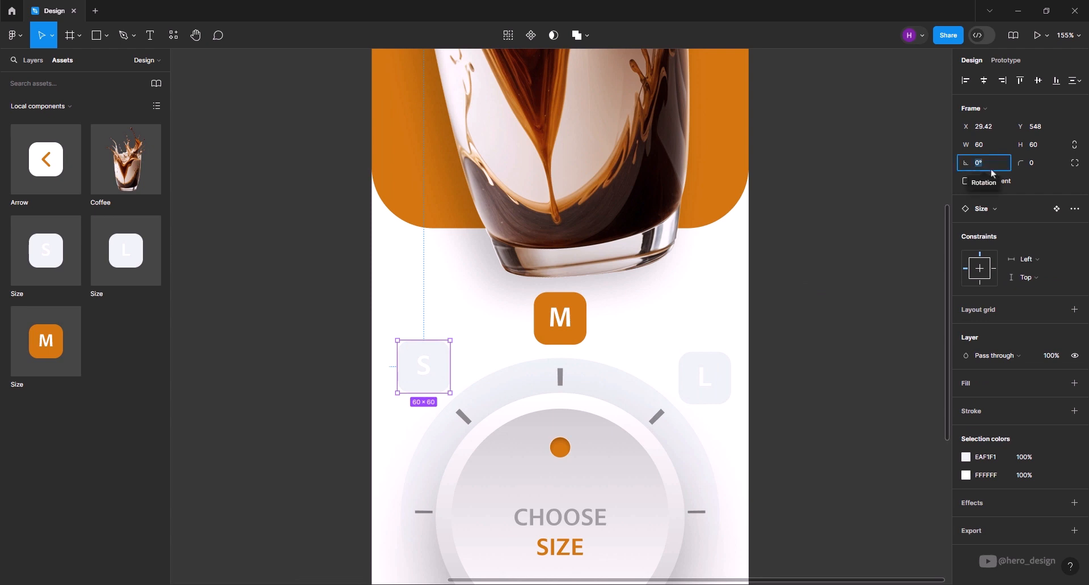
{"action": "key", "text": "Return"}
{"action": "left_click", "coordinate": [698, 379]}
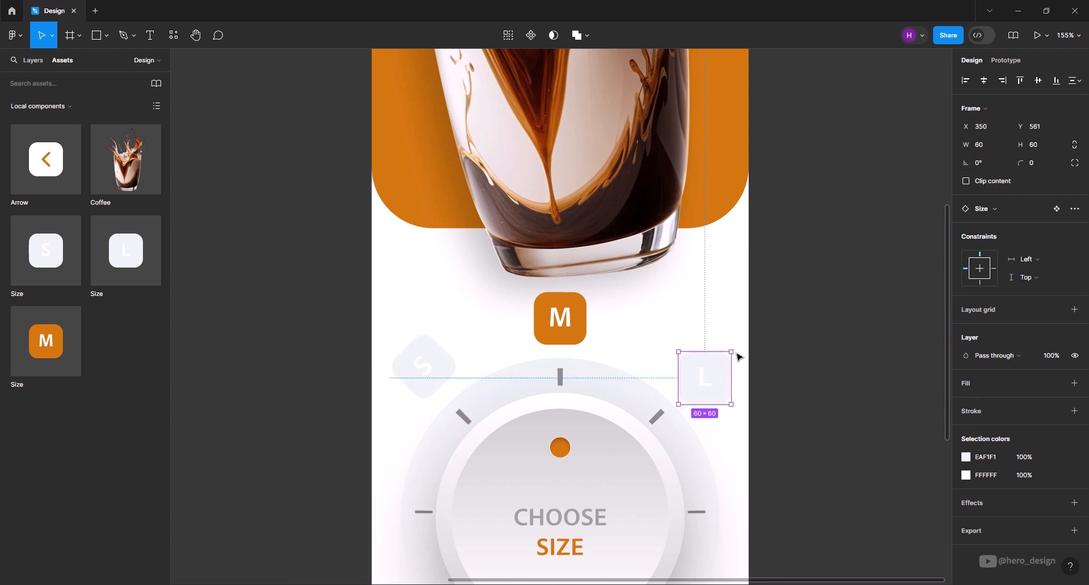
{"action": "left_click", "coordinate": [987, 161]}
{"action": "type", "text": "-45"}
{"action": "key", "text": "Return"}
- Reposition the rotated S tile to X 14, Y 583.57 and the rotated L tile to X 378.43, Y 547.28
{"action": "scroll", "coordinate": [547, 351], "scroll_direction": "up", "scroll_amount": 5}
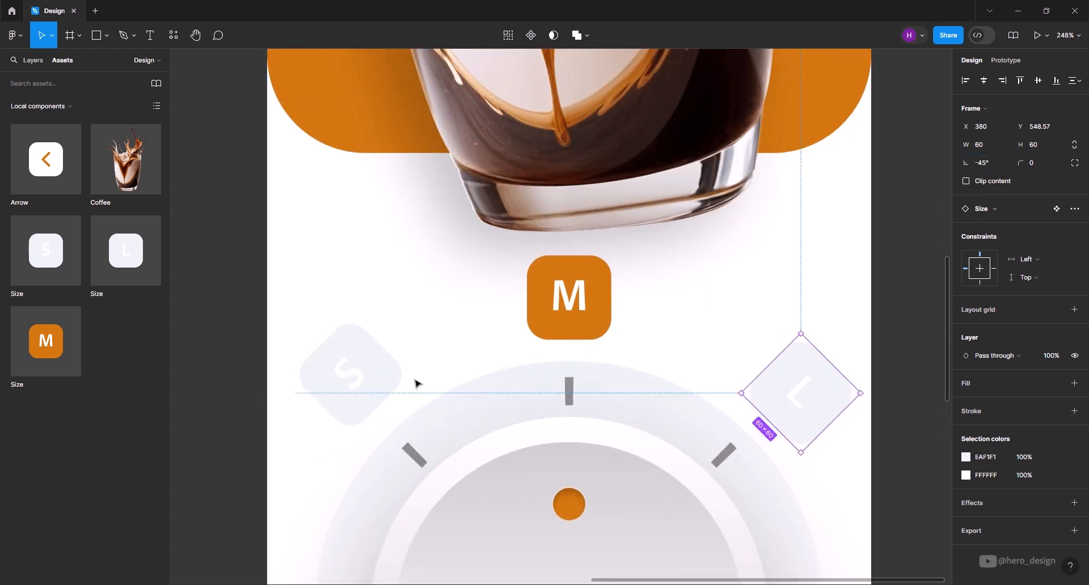
{"action": "left_click", "coordinate": [369, 384]}
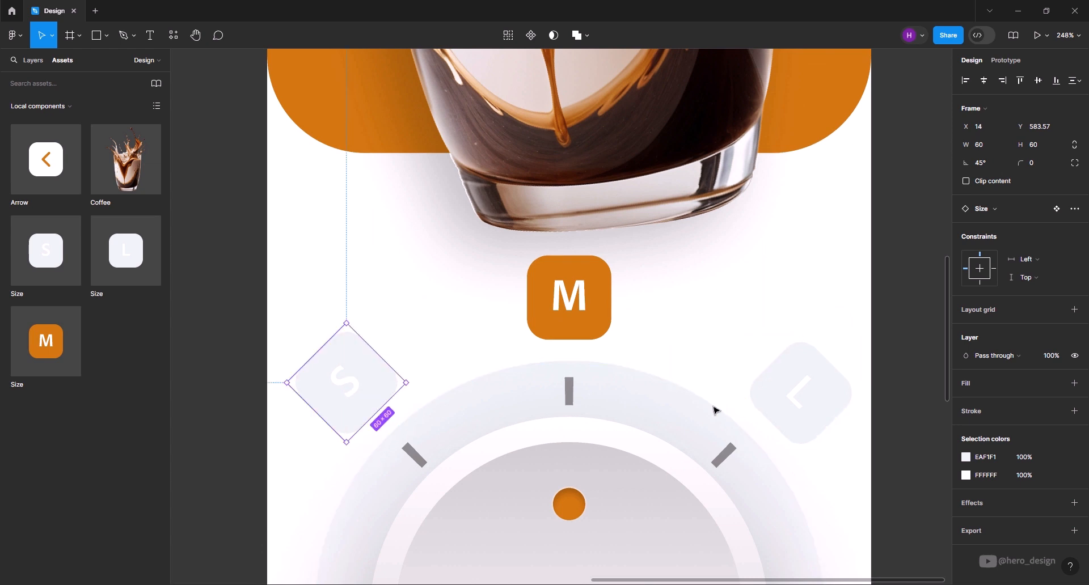
{"action": "left_click_drag", "start_coordinate": [805, 411], "coordinate": [805, 411]}
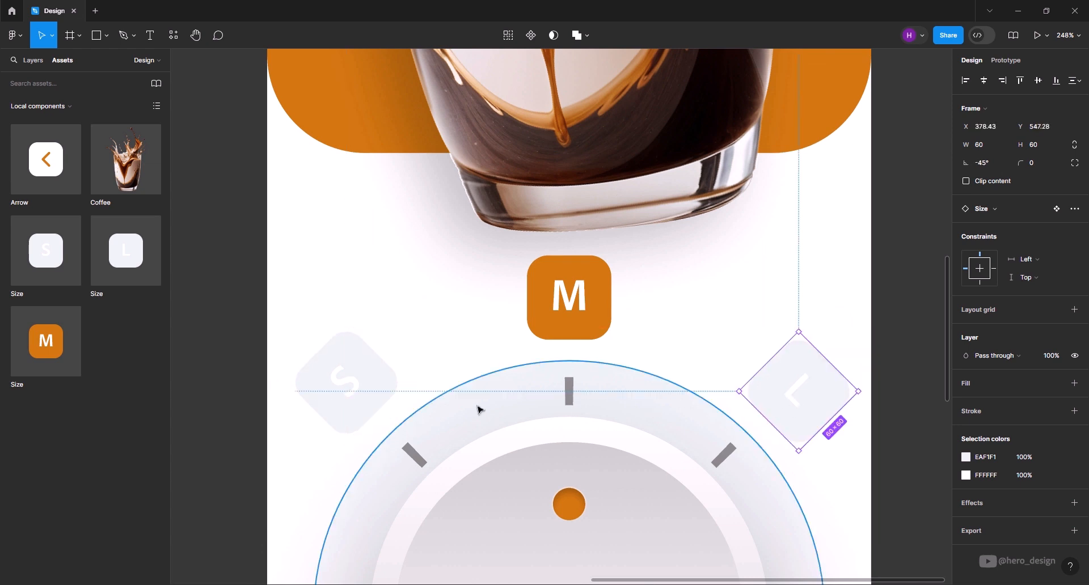
- Align the rotated S and L size tiles with each other along their vertical centers
{"action": "left_click", "coordinate": [342, 381], "text": "shift"}
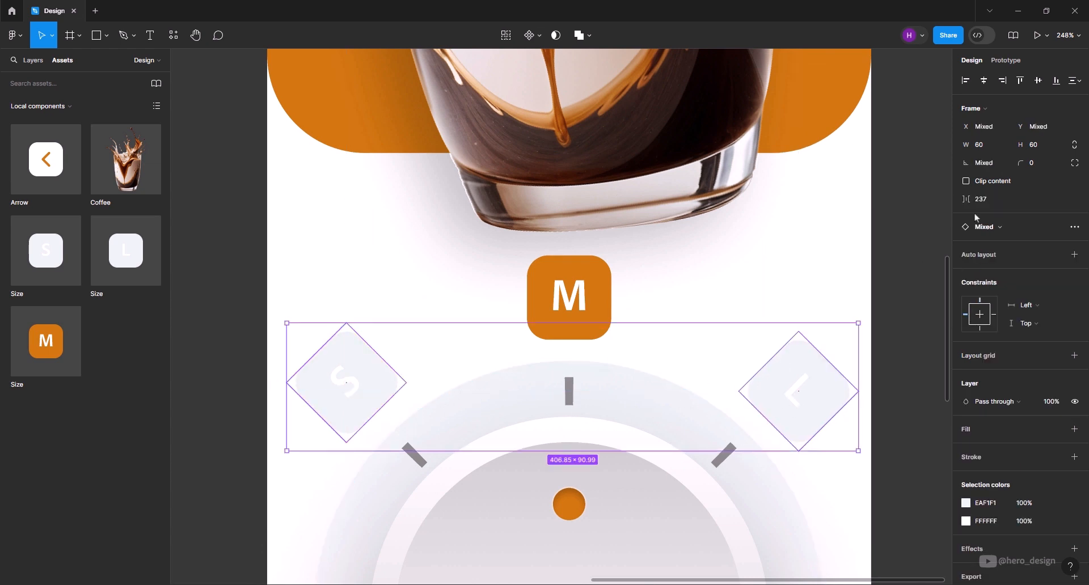
{"action": "left_click", "coordinate": [1038, 81]}
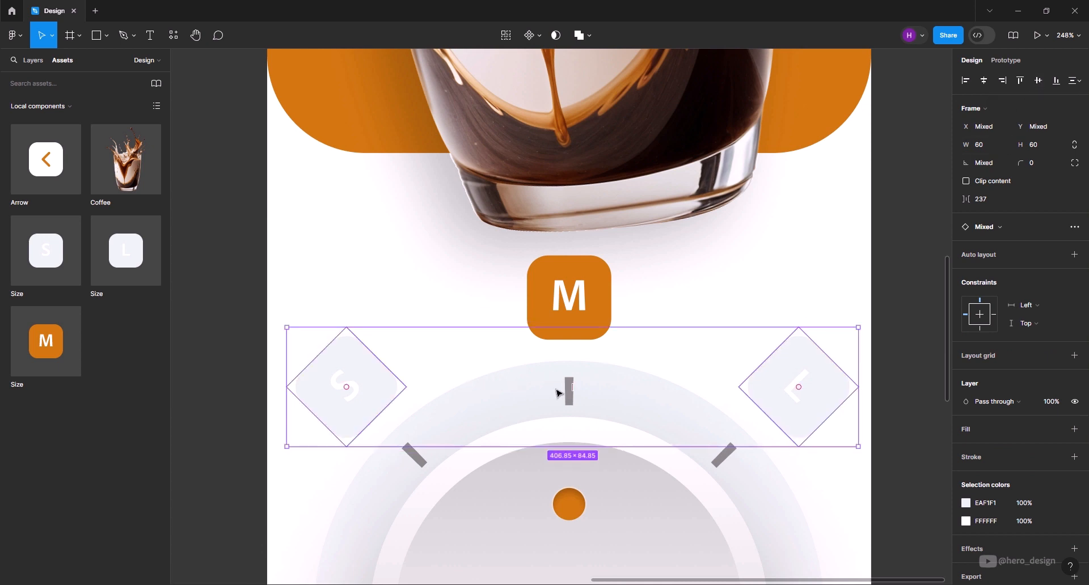
{"action": "left_click", "coordinate": [576, 299]}
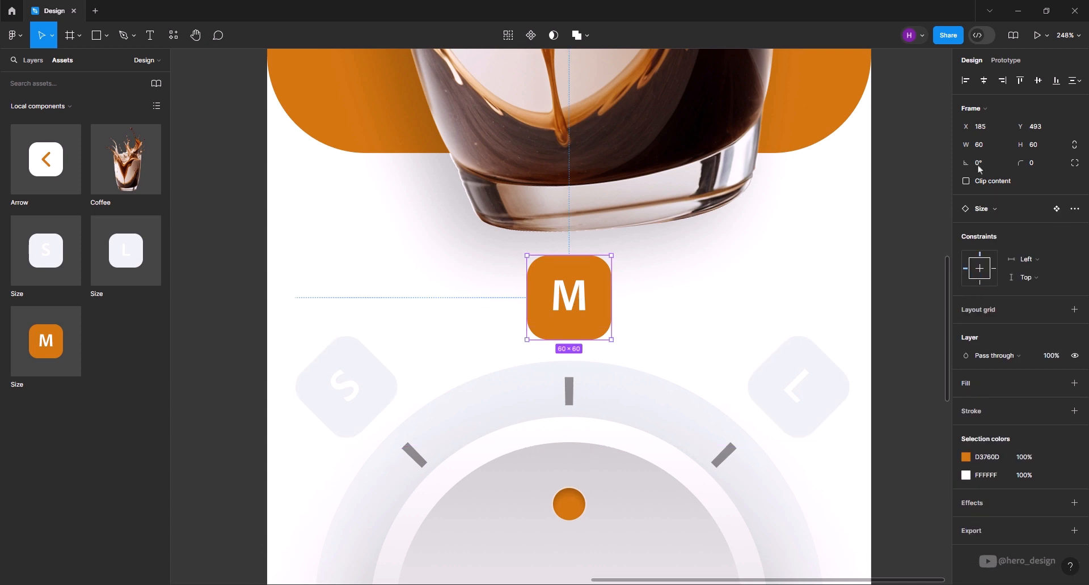
{"action": "left_click", "coordinate": [899, 362]}
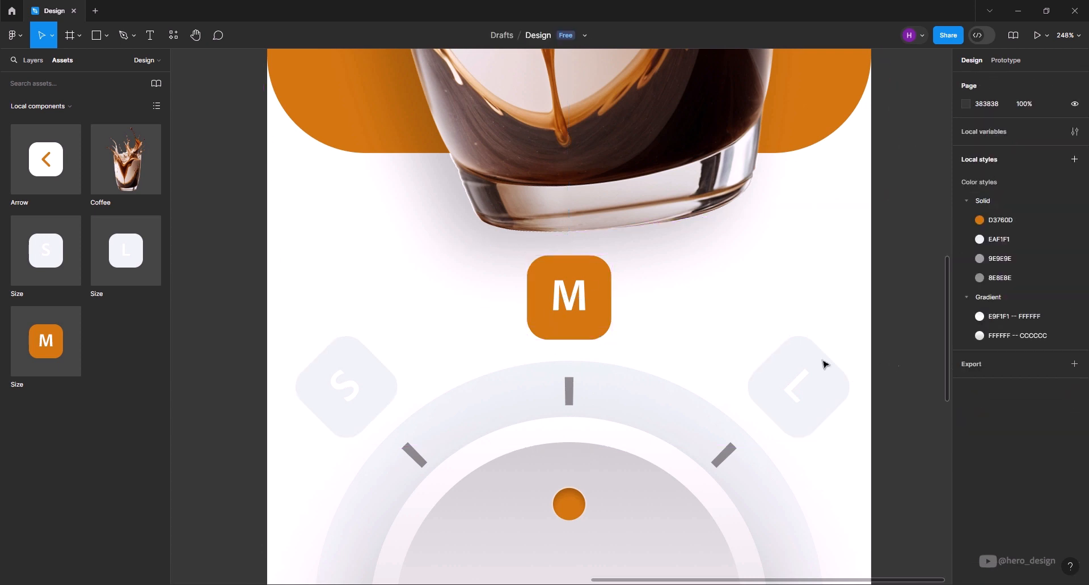
- Nudge the coffee glass 8 px to the right within the Design frame, to X -64.9
{"action": "scroll", "coordinate": [590, 303], "scroll_direction": "down", "scroll_amount": 6}
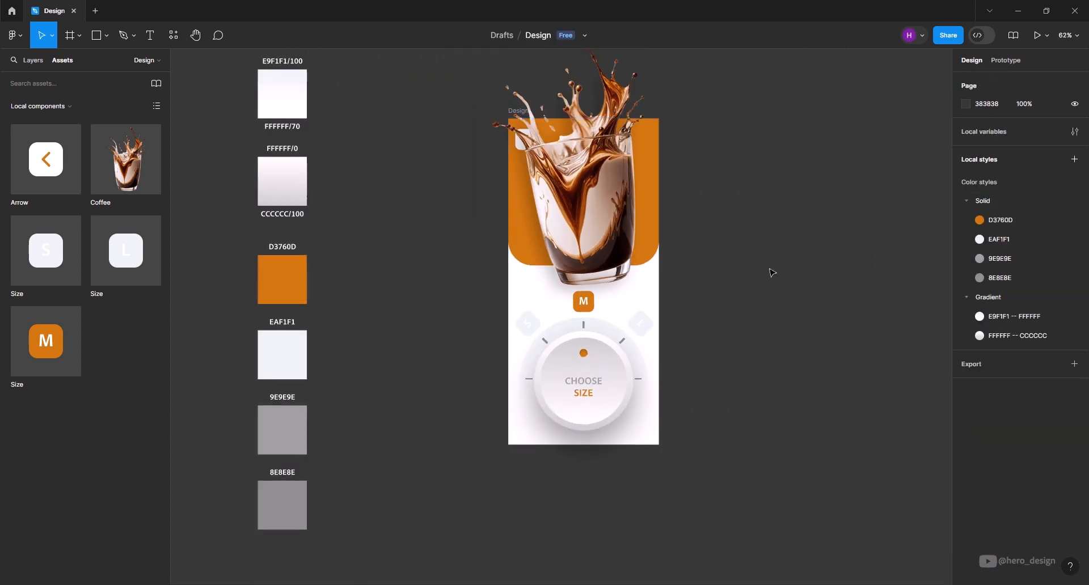
{"action": "left_click", "coordinate": [627, 223]}
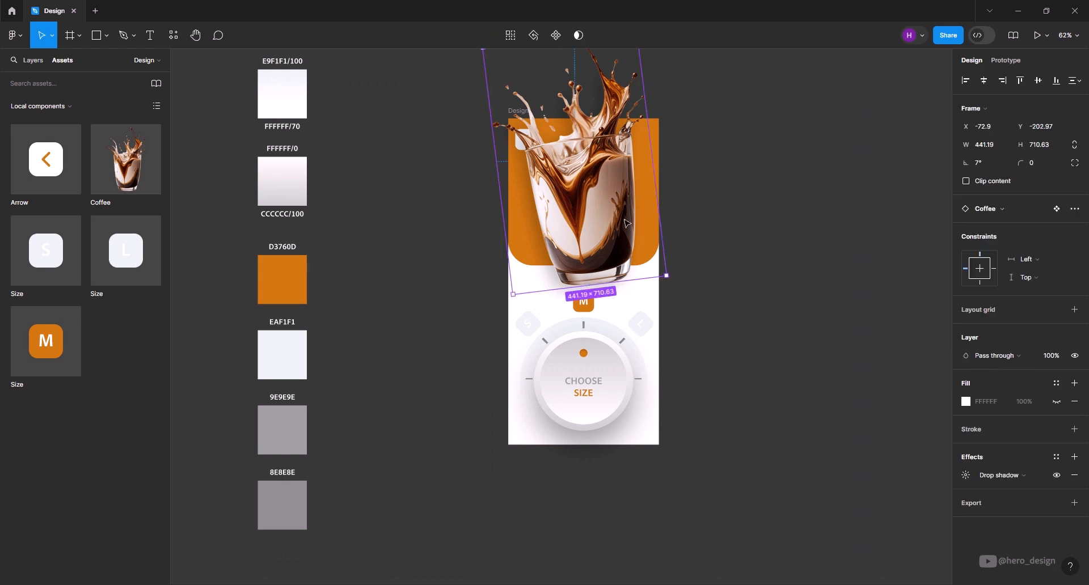
{"action": "key", "text": "shift+Right"}
{"action": "key", "text": "Left"}
{"action": "key", "text": "Left"}
{"action": "key", "text": "Left"}
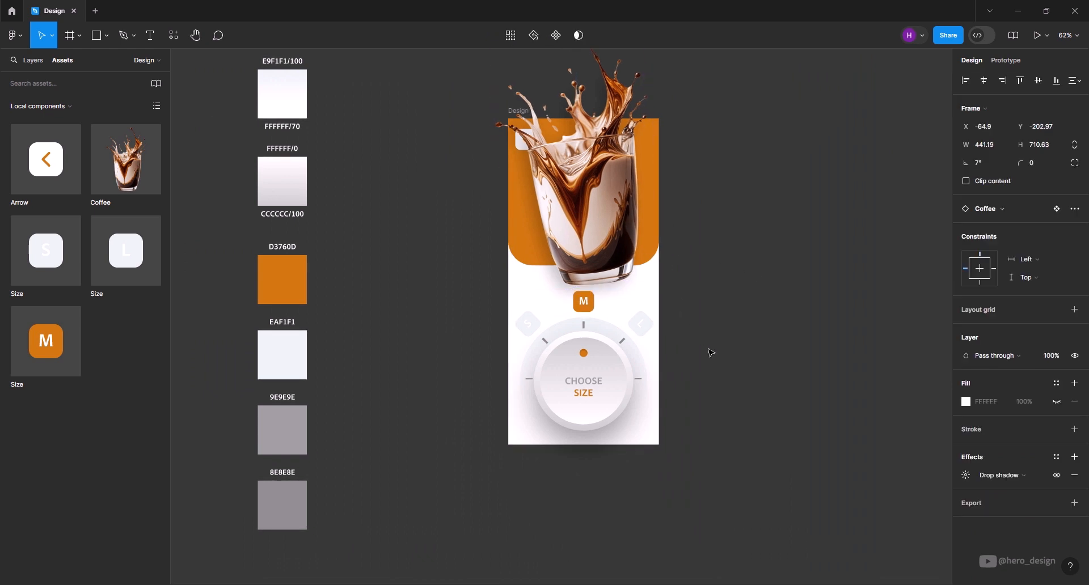
{"action": "key", "text": "Escape"}
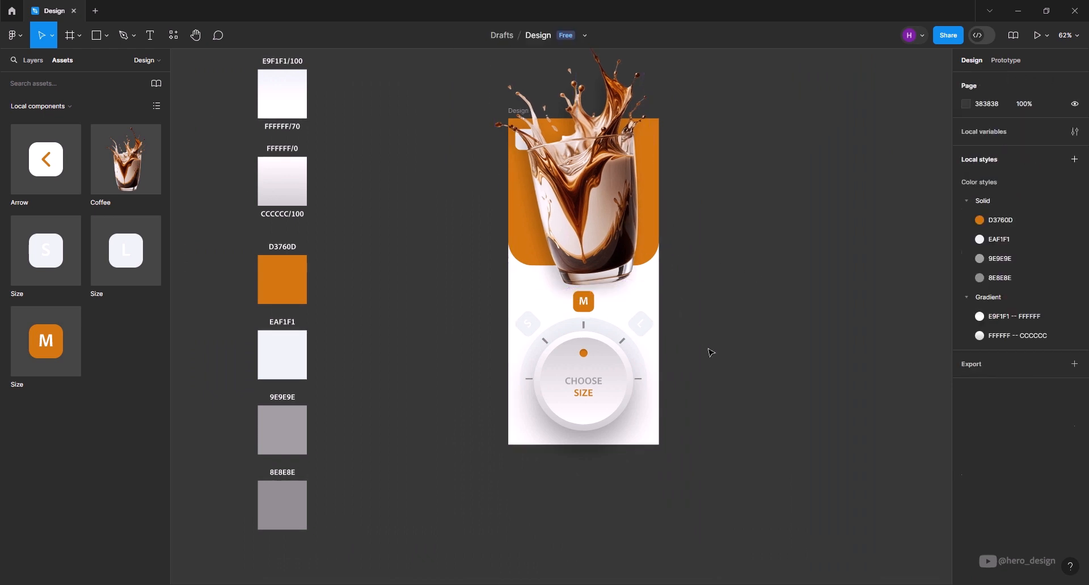
{"action": "scroll", "coordinate": [735, 445], "scroll_direction": "up", "scroll_amount": 7}
{"action": "scroll", "coordinate": [732, 446], "scroll_direction": "down", "scroll_amount": 4}
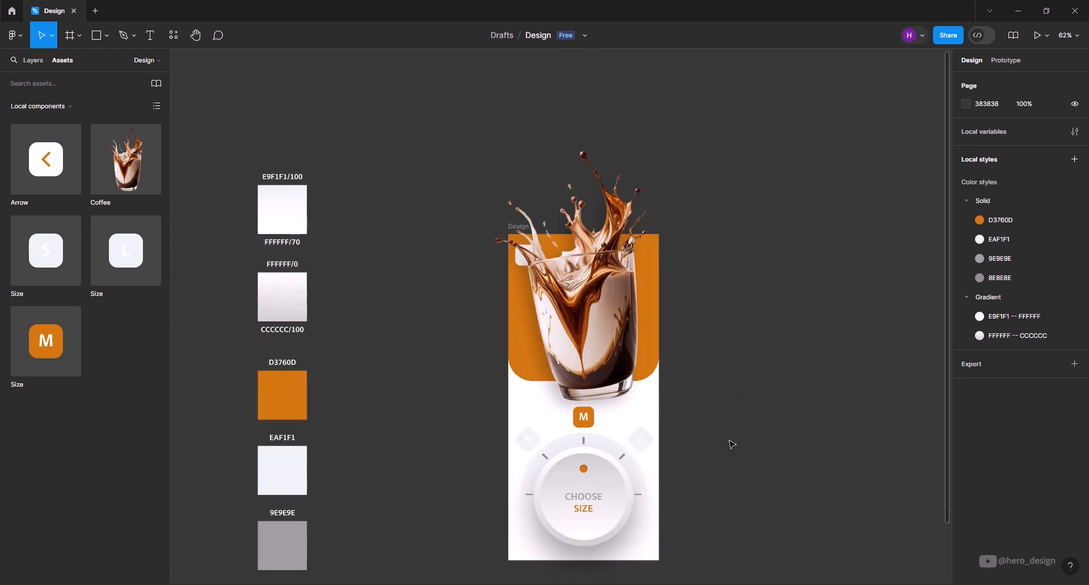
{"action": "scroll", "coordinate": [732, 447], "scroll_direction": "down", "scroll_amount": 1}
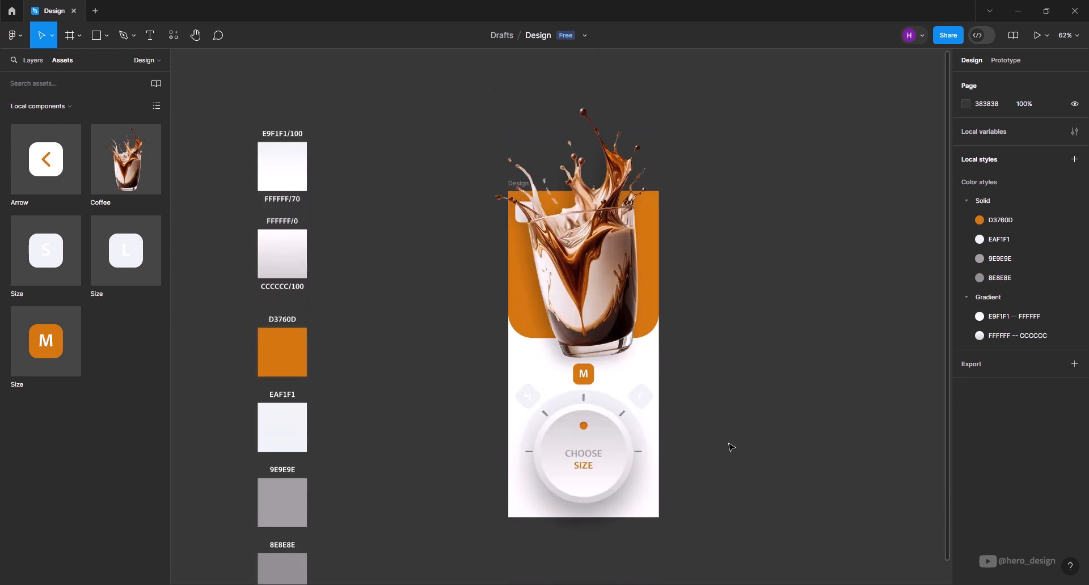